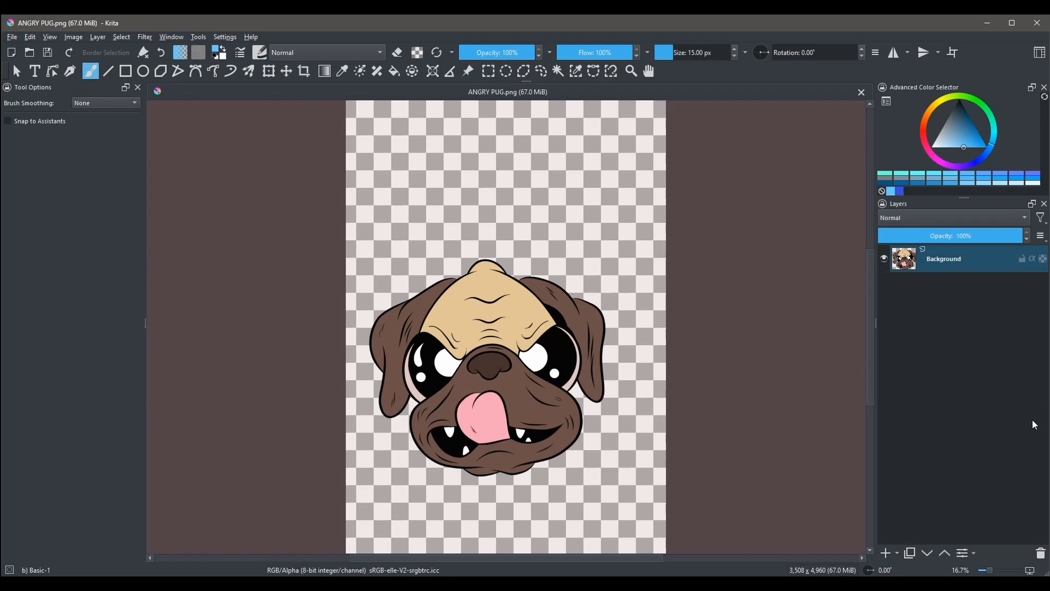
- Rename the pug artwork's Background layer to "Angry Pug"
left_click(949, 266)
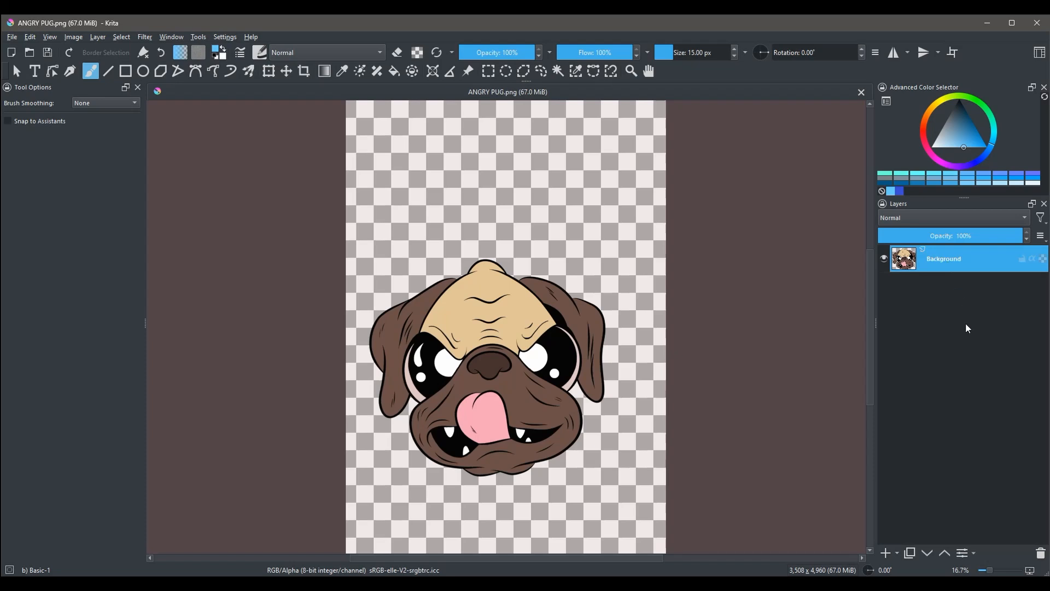
key("F2")
type("Angry Pug")
key("Return")
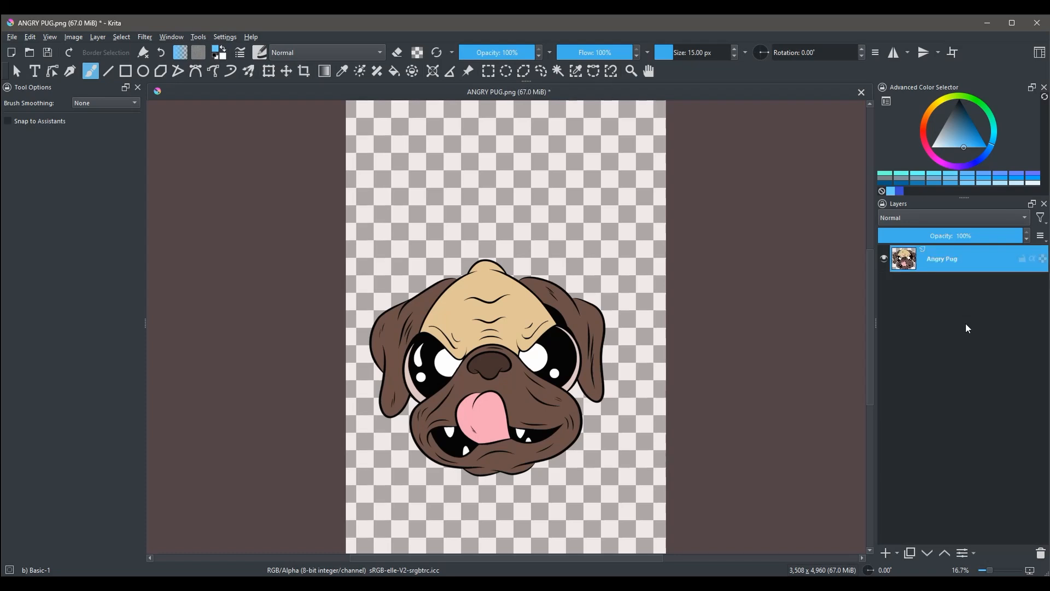
- Add a new paint layer, place it beneath the Angry Pug layer and name it "Background"
left_click(886, 553)
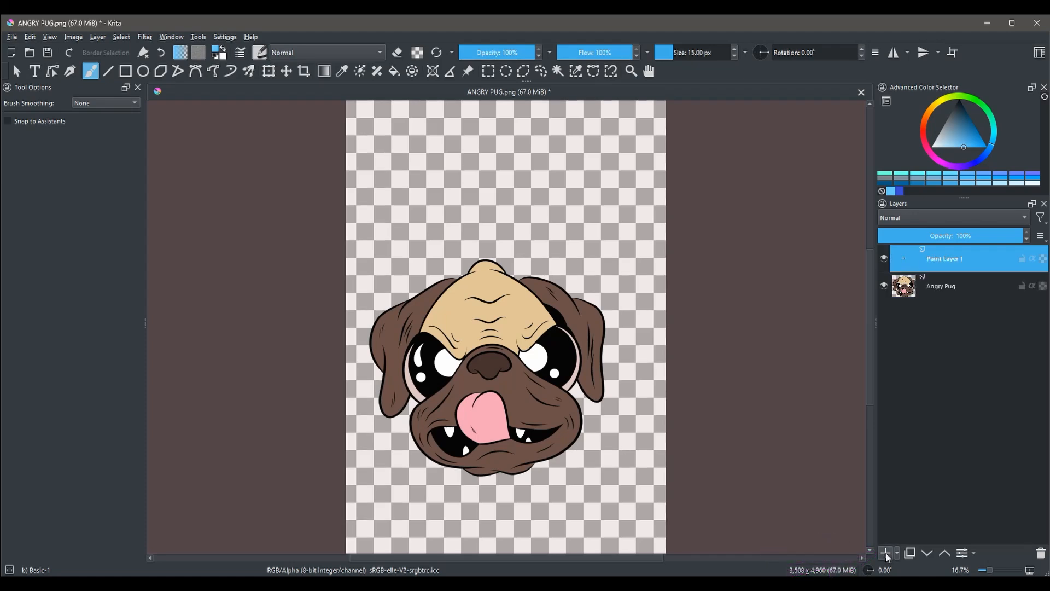
left_click(927, 553)
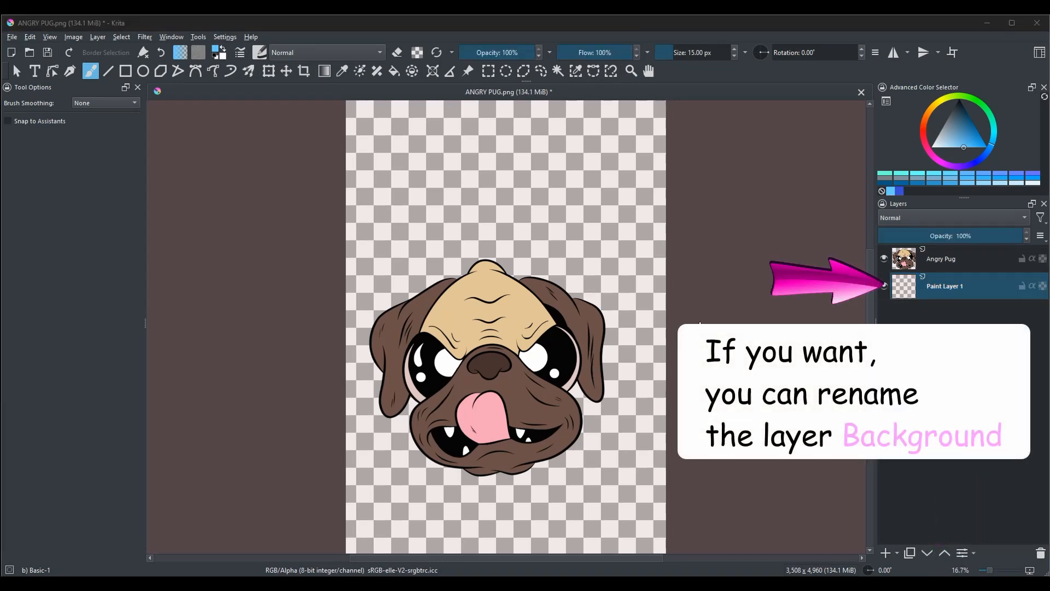
double_click(934, 288)
type("Background")
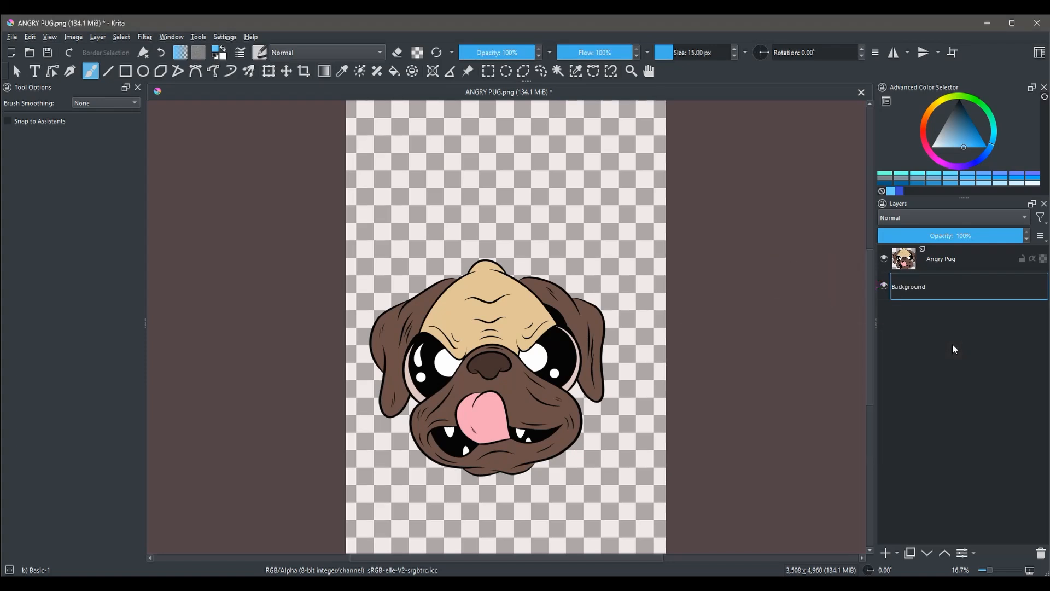
key("Return")
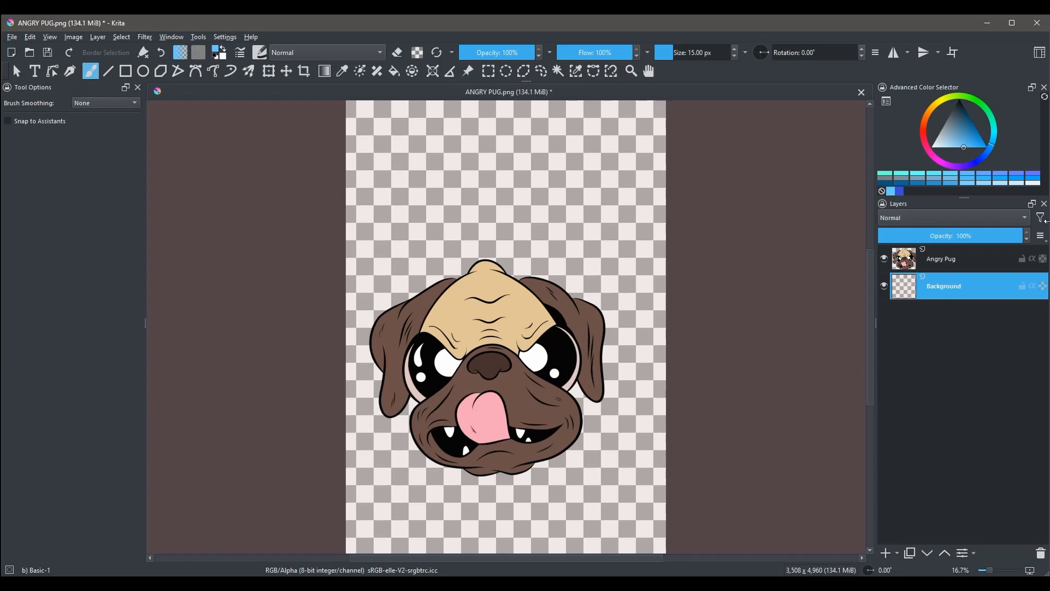
- Fill the Background layer with light blue and lock it
left_click(964, 150)
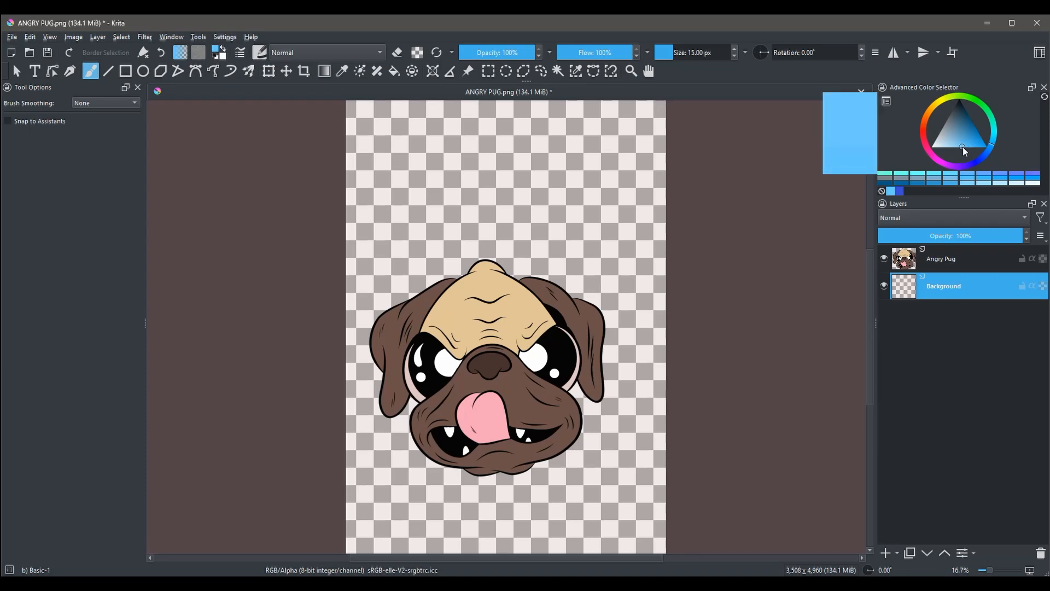
key("shift+BackSpace")
left_click(1022, 287)
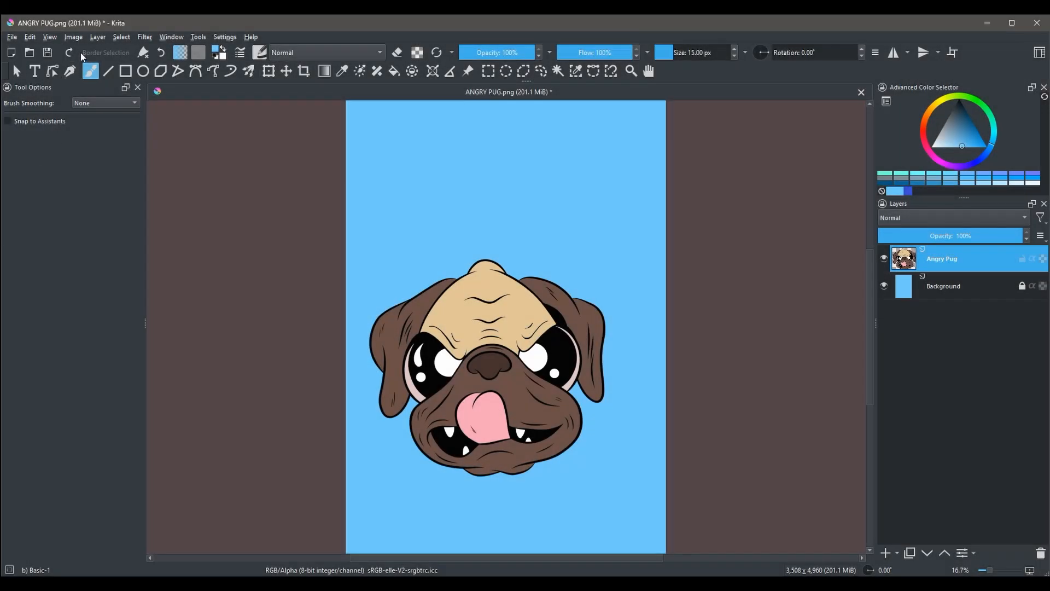
- Open the Split Layer settings for the Angry Pug layer and enlarge the dialog beside the artwork
left_click(99, 39)
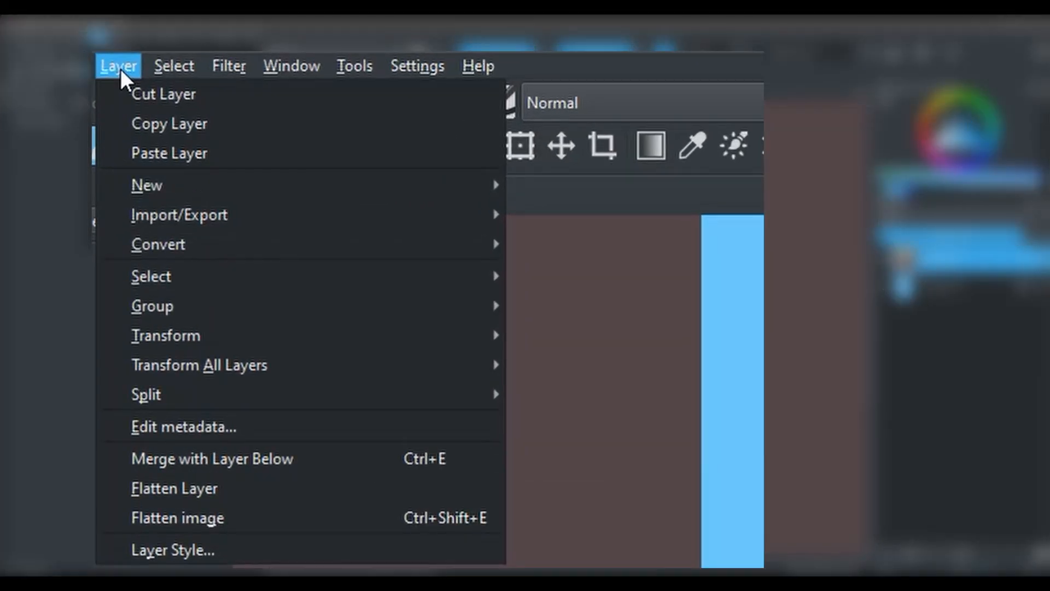
mouse_move(175, 397)
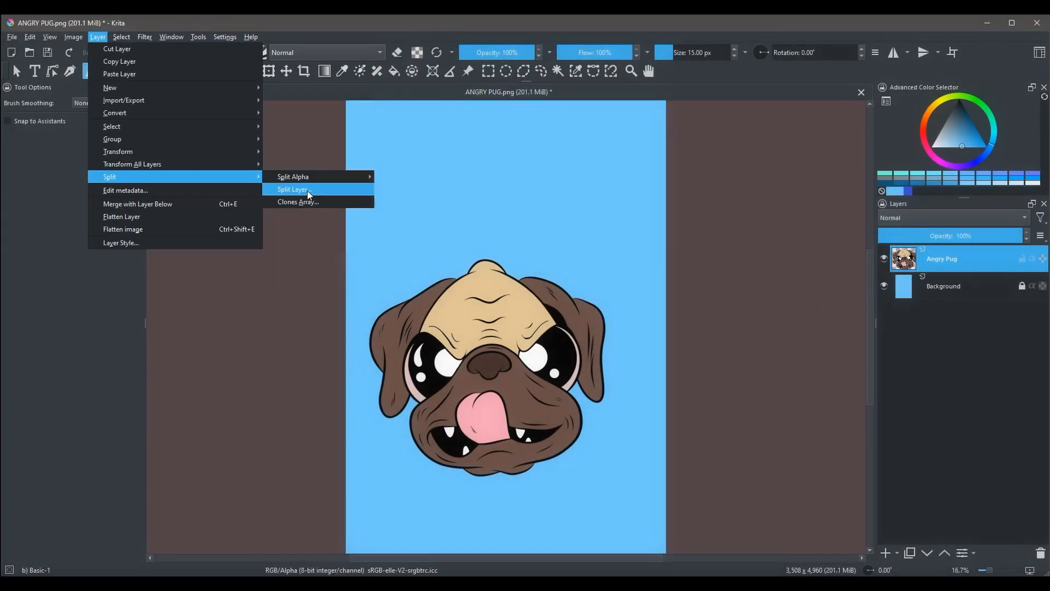
left_click(582, 424)
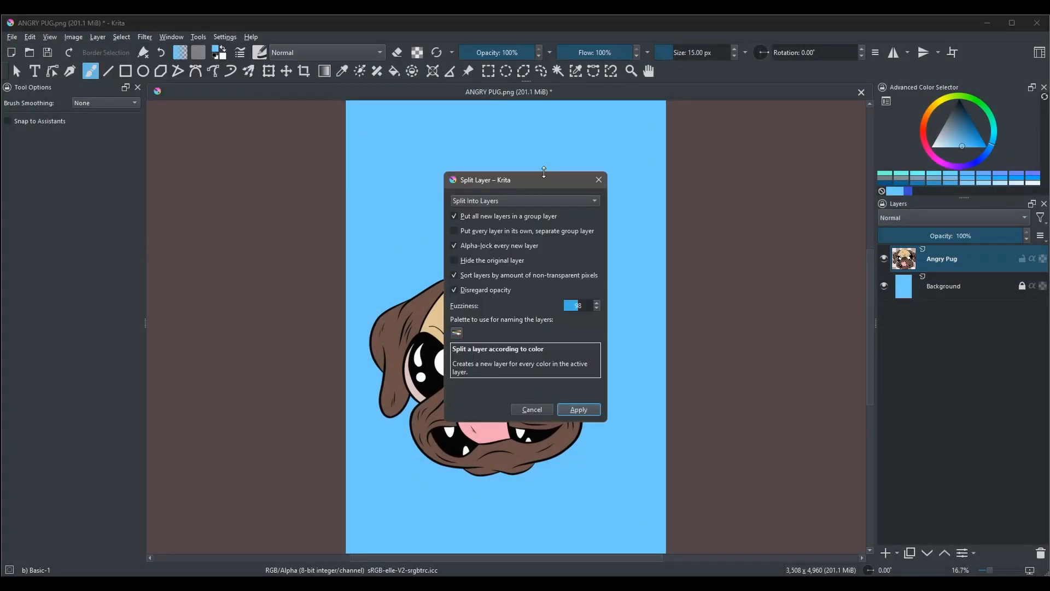
left_click_drag(536, 181, 260, 175)
left_click_drag(328, 221, 577, 217)
left_click_drag(334, 416, 339, 536)
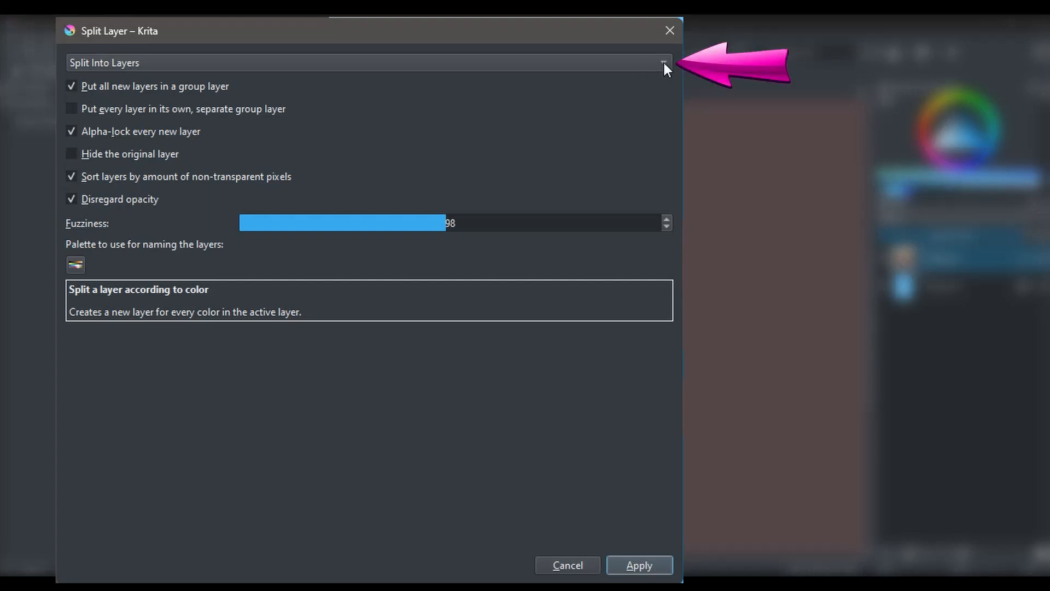
- Try the Split Into Local Selection Masks mode and set the mode back to Split Into Layers
left_click(663, 62)
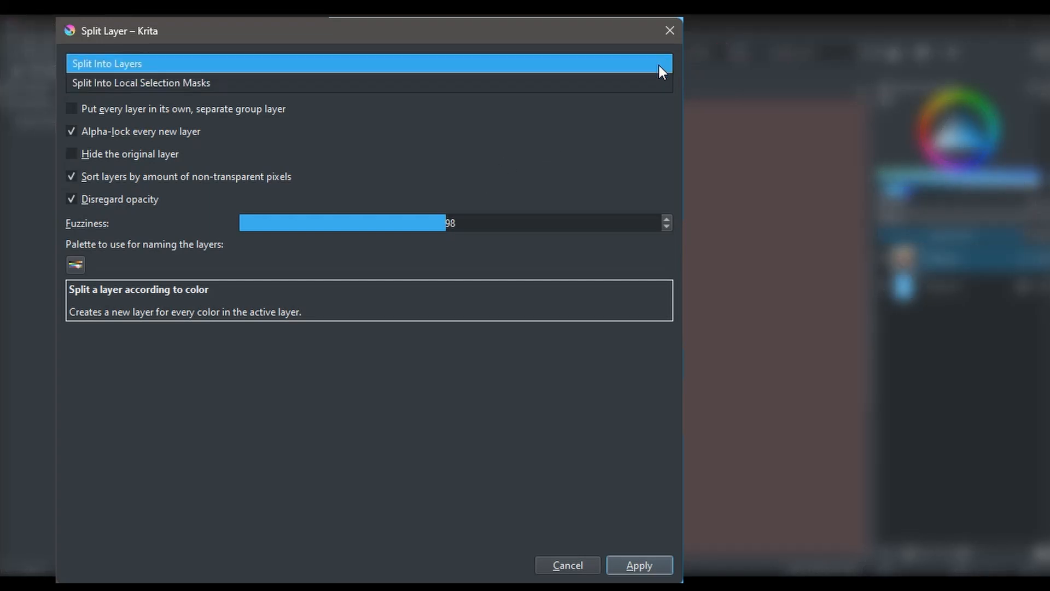
left_click(427, 65)
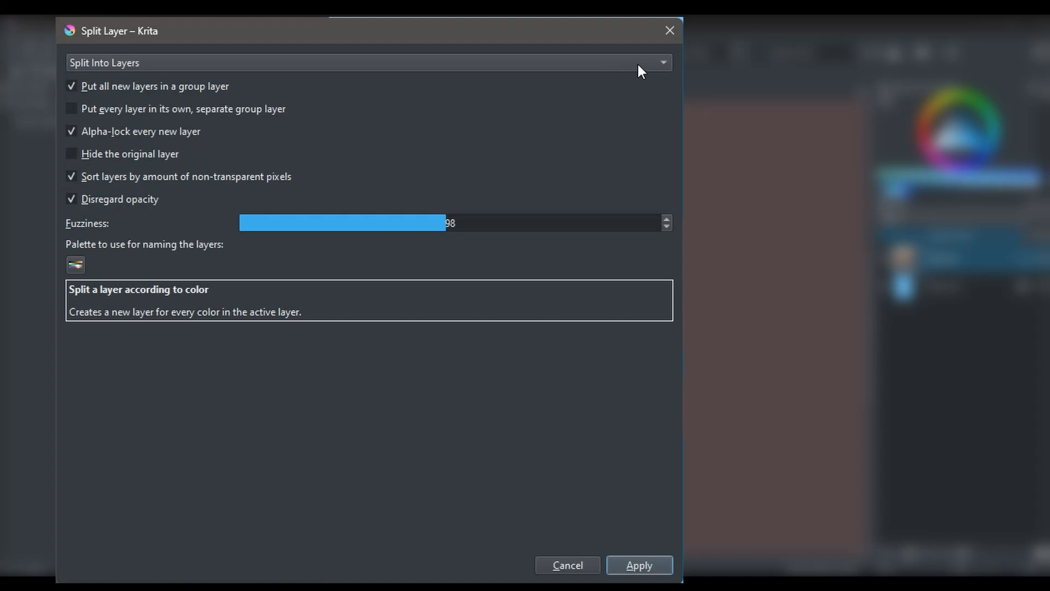
left_click(639, 63)
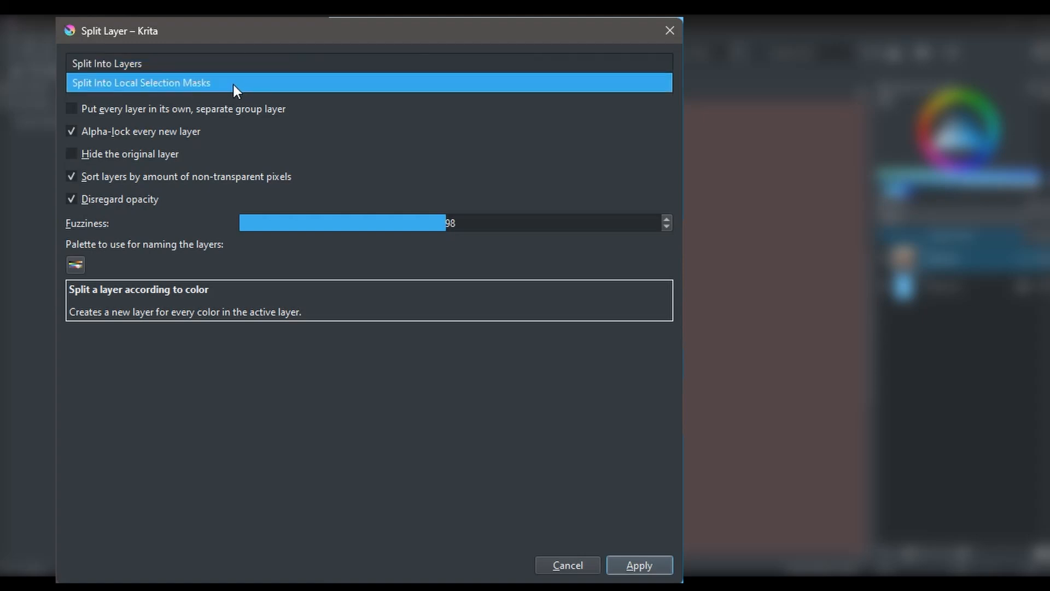
left_click(302, 83)
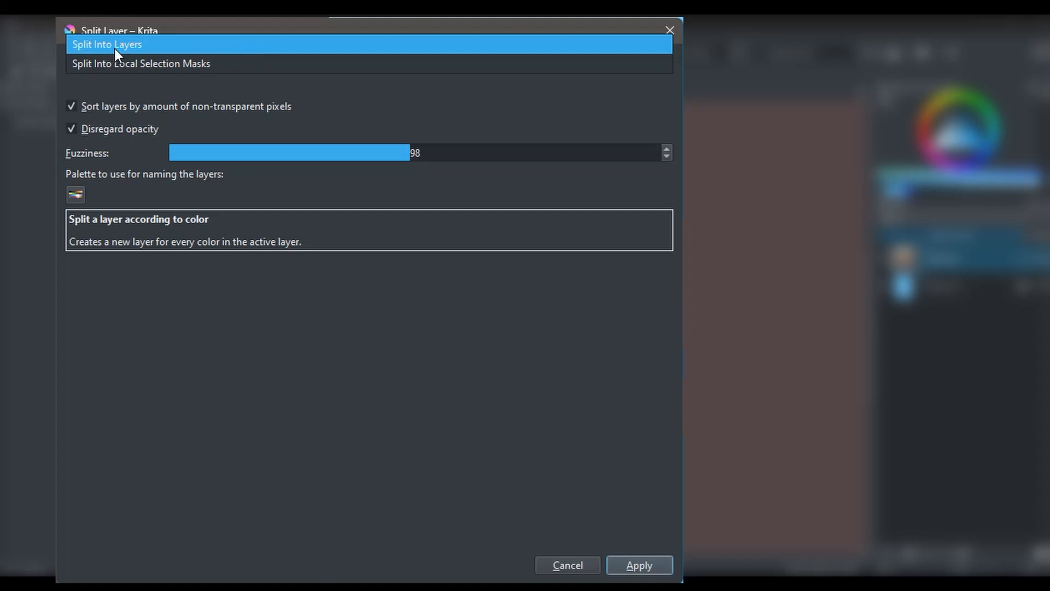
left_click(163, 45)
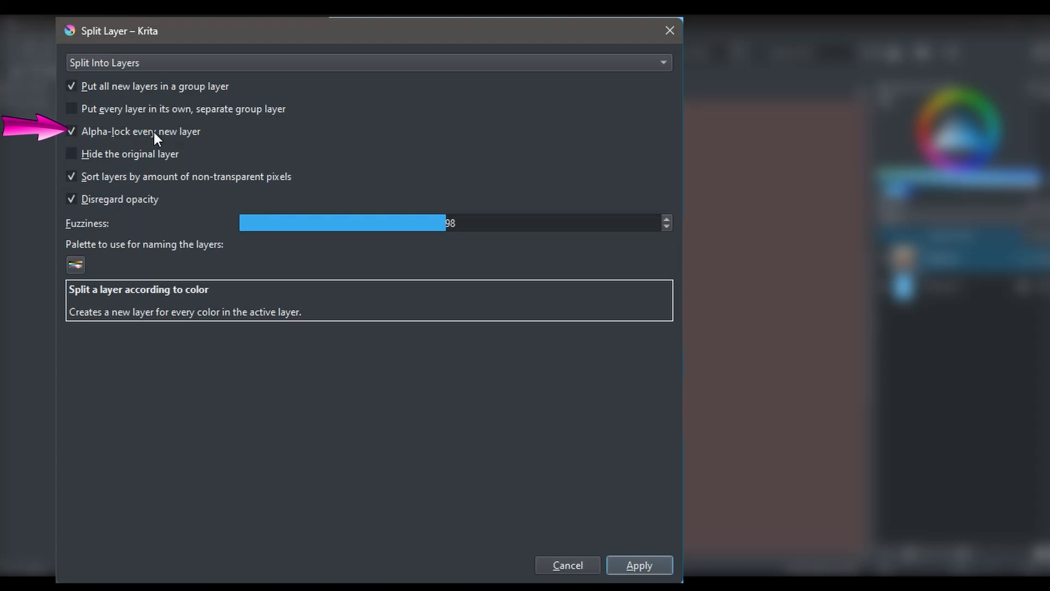
- Turn off alpha-locking and sorting of the new layers, enable hiding the original layer, and set the fuzziness to 14
left_click(71, 132)
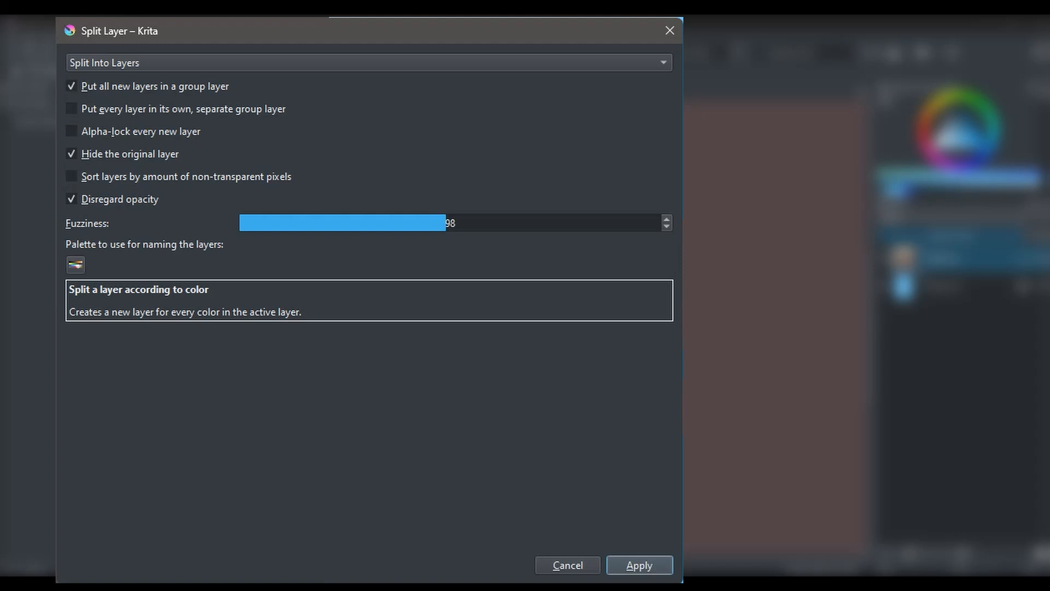
left_click_drag(445, 223, 482, 233)
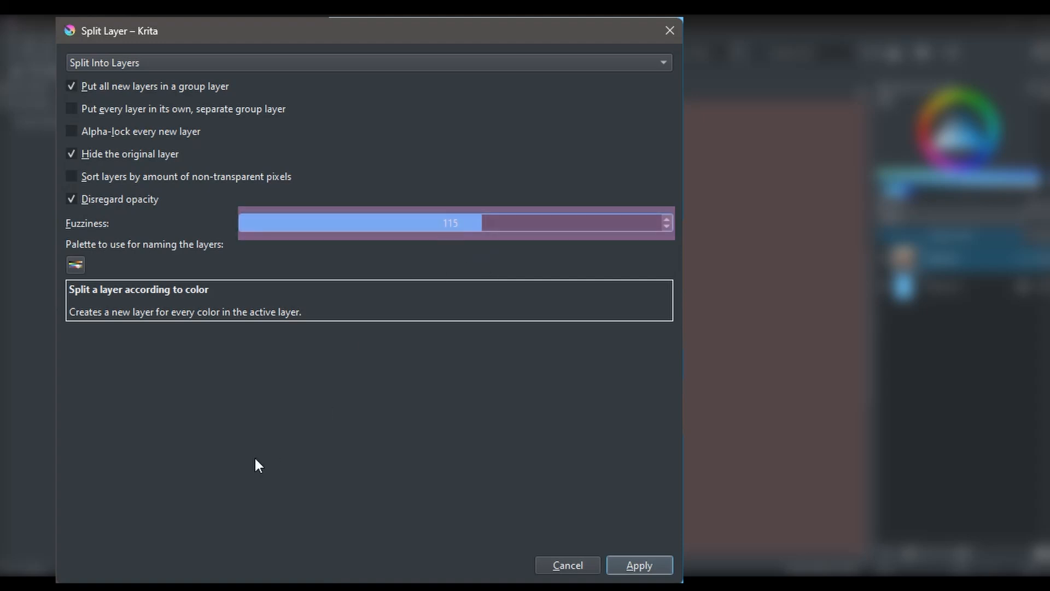
left_click_drag(481, 222, 666, 227)
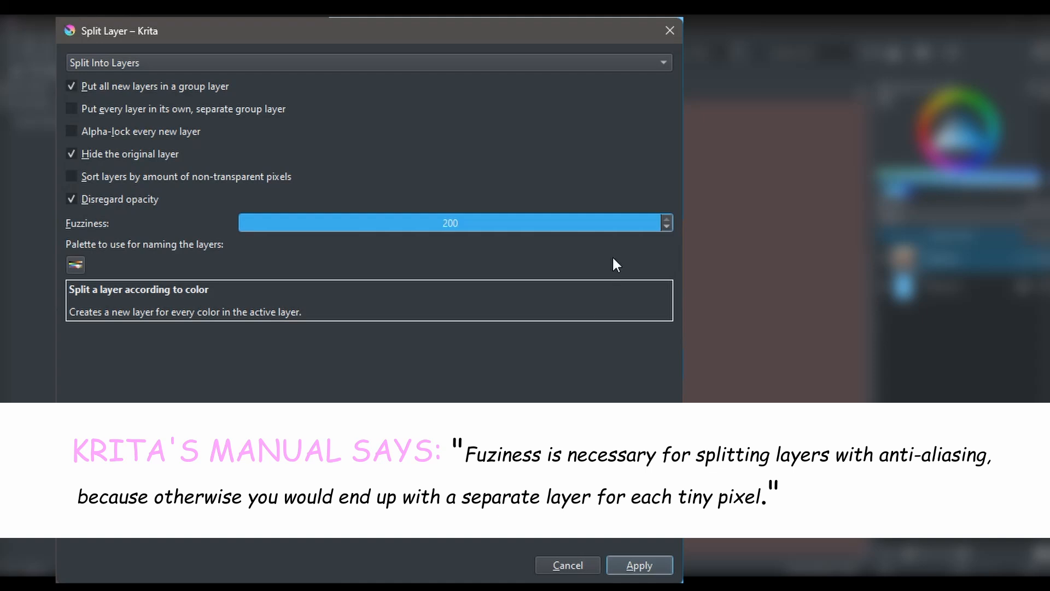
left_click_drag(658, 220, 291, 237)
left_click(440, 222)
type("14")
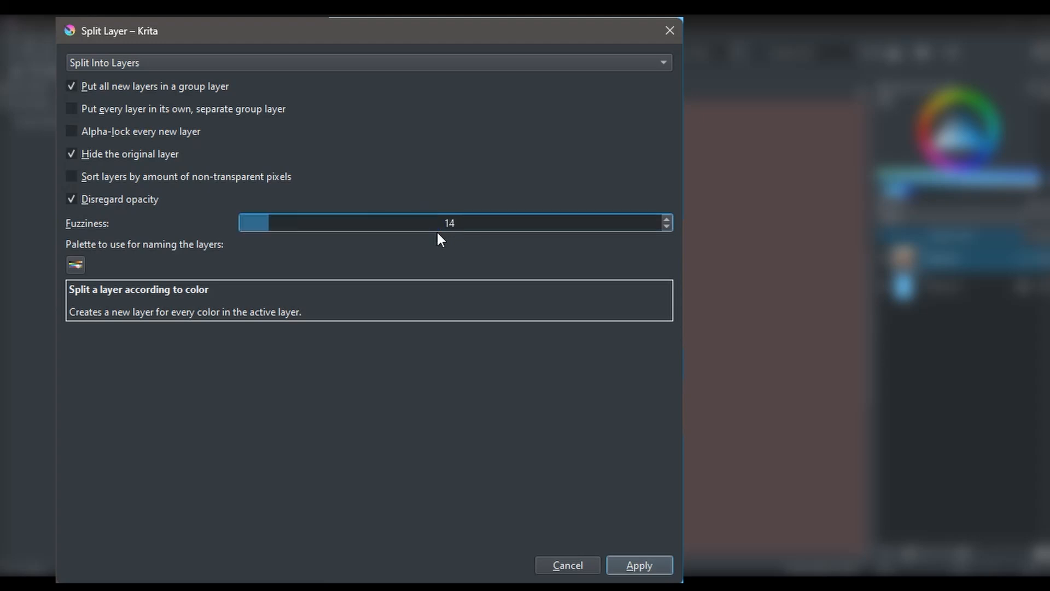
key("Return")
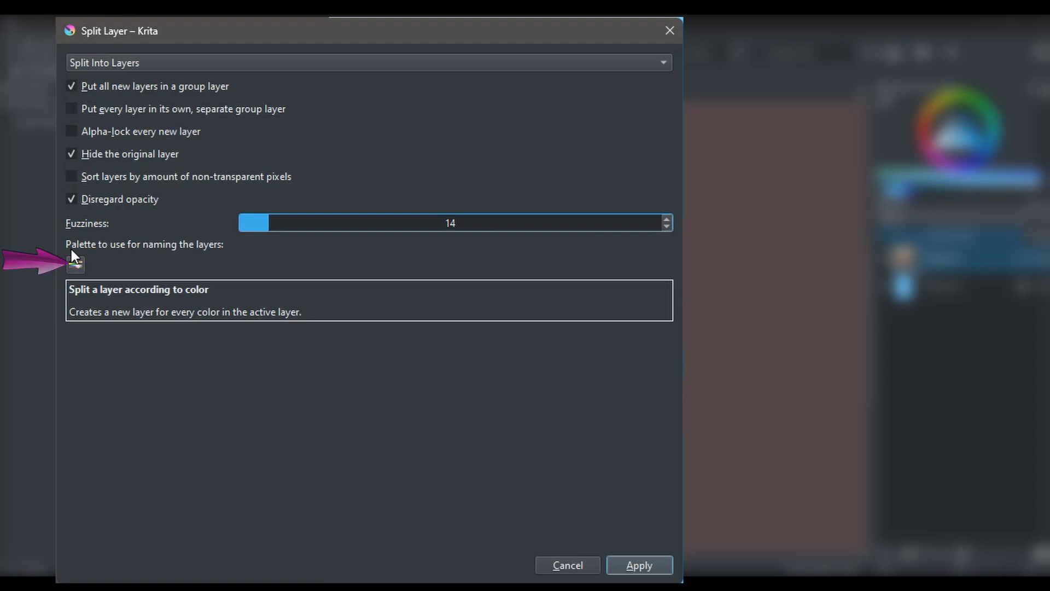
- Choose the PixelArt 32 palette for naming the layers and apply the split to the Angry Pug layer
left_click(75, 264)
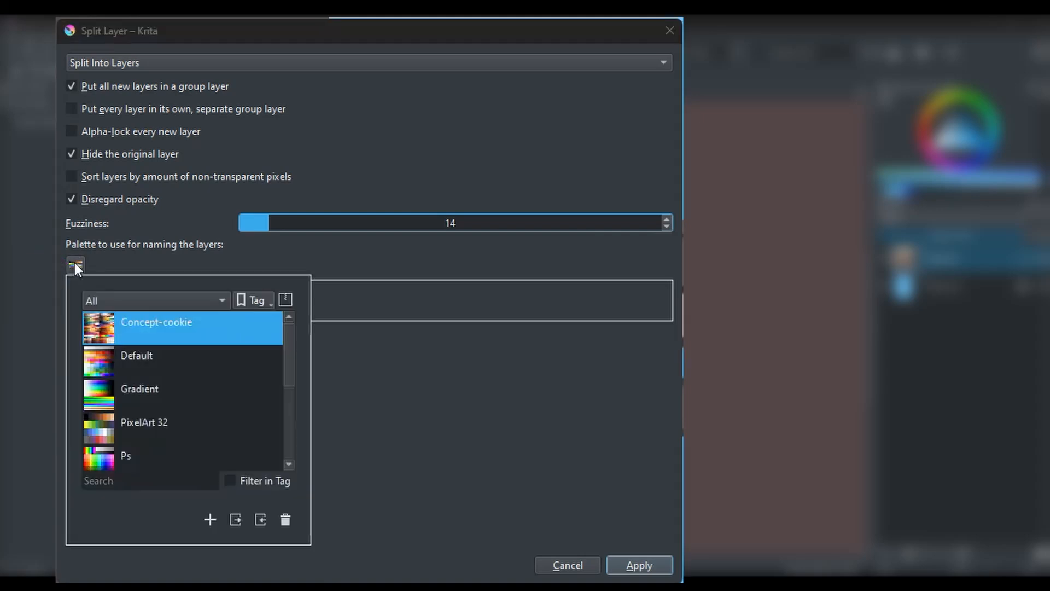
left_click(149, 358)
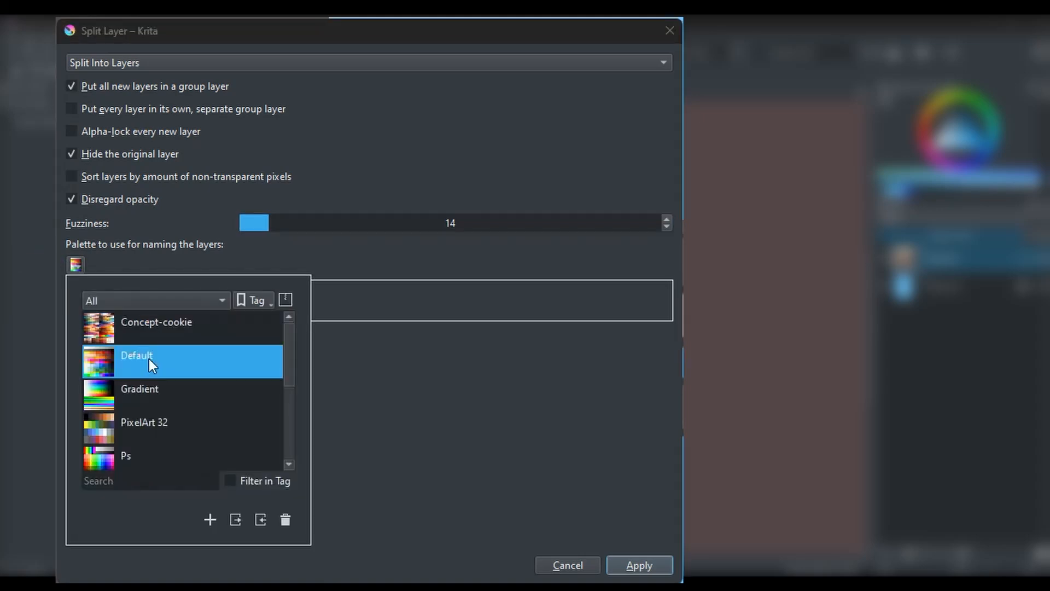
left_click(162, 393)
left_click(168, 426)
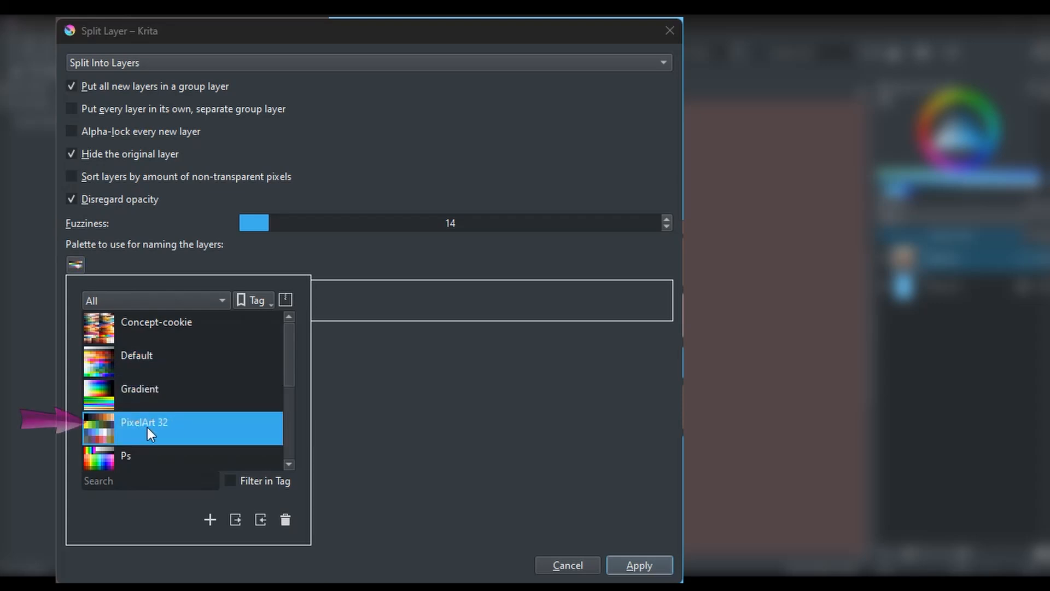
mouse_move(146, 428)
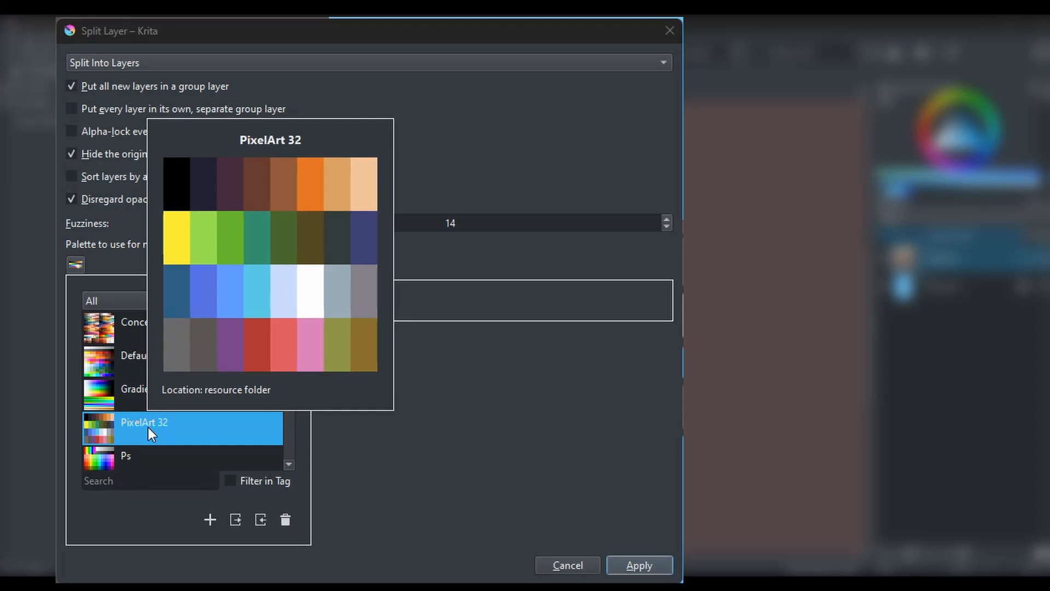
left_click(450, 446)
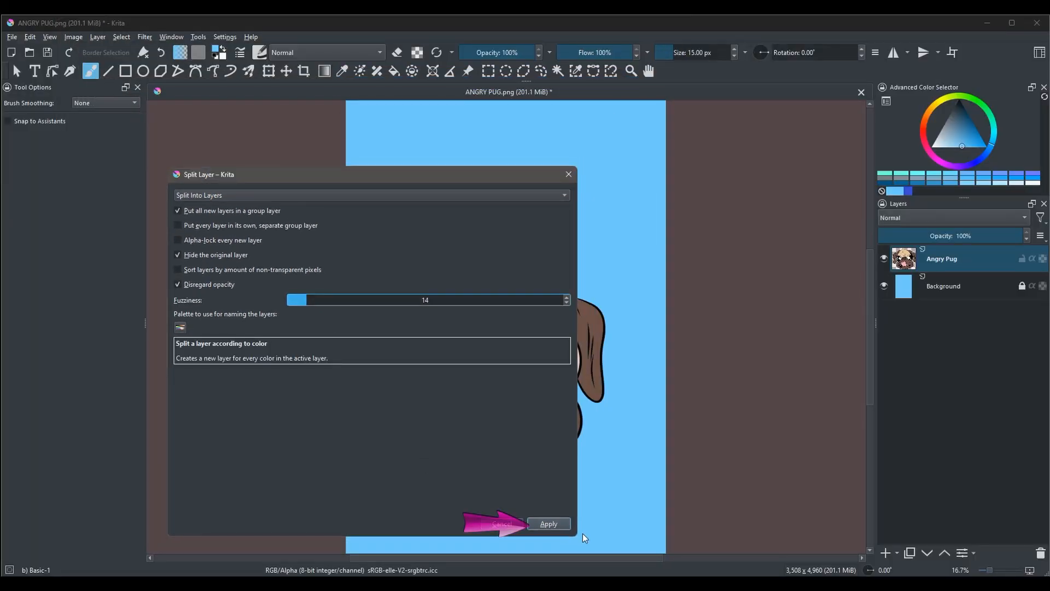
left_click(549, 524)
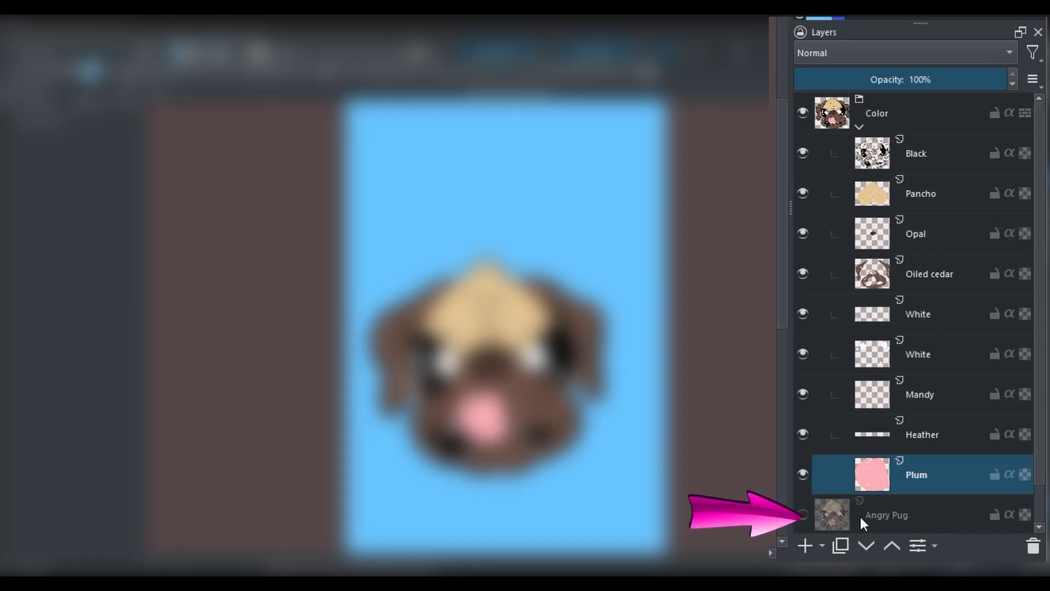
- Move the Black line-art layer out of the Color group to the top of the layer stack
left_click(895, 517)
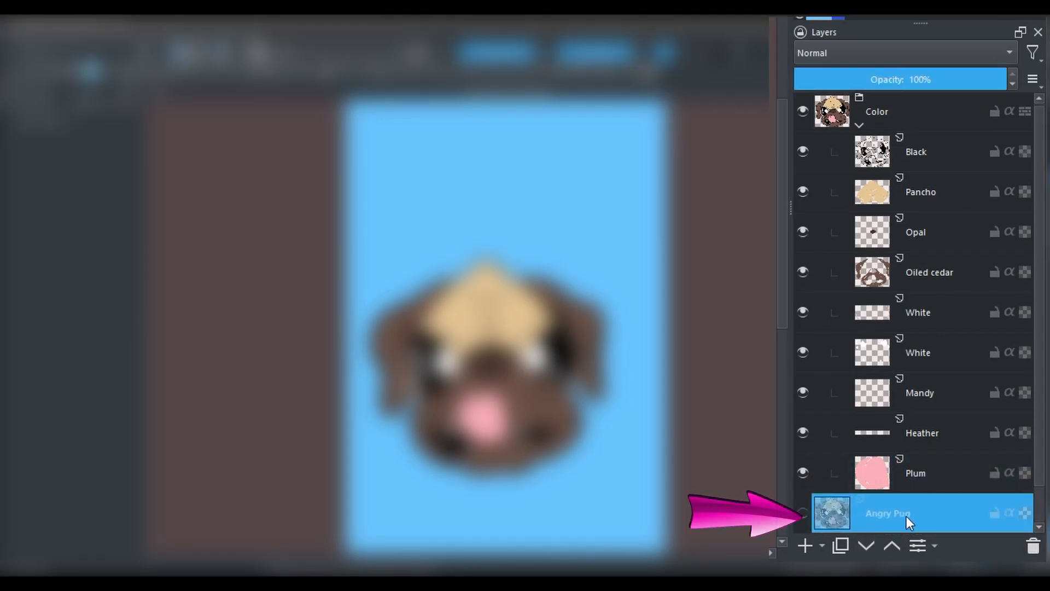
left_click(885, 114)
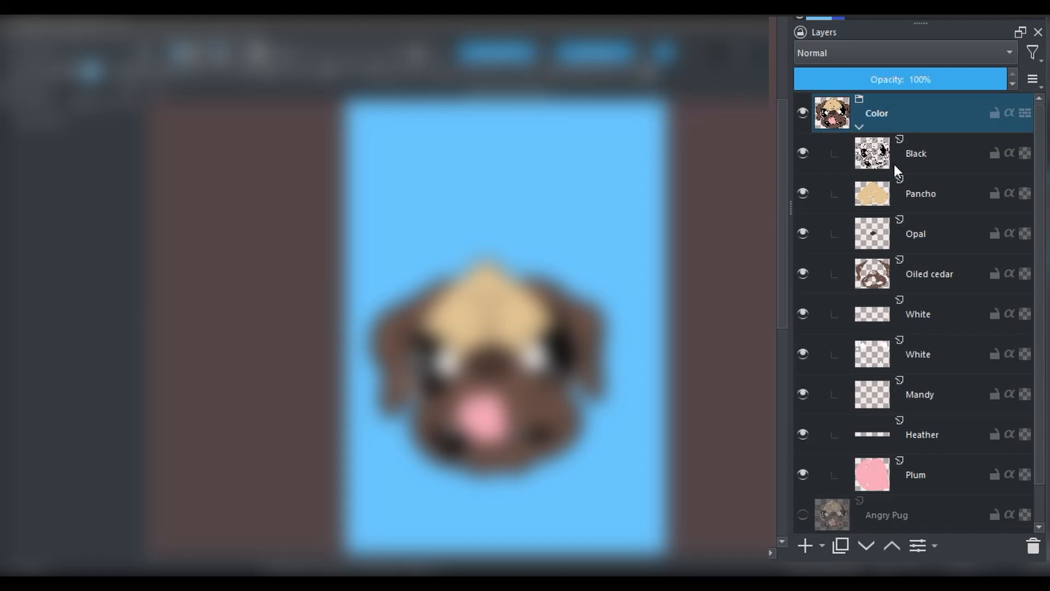
left_click(923, 159)
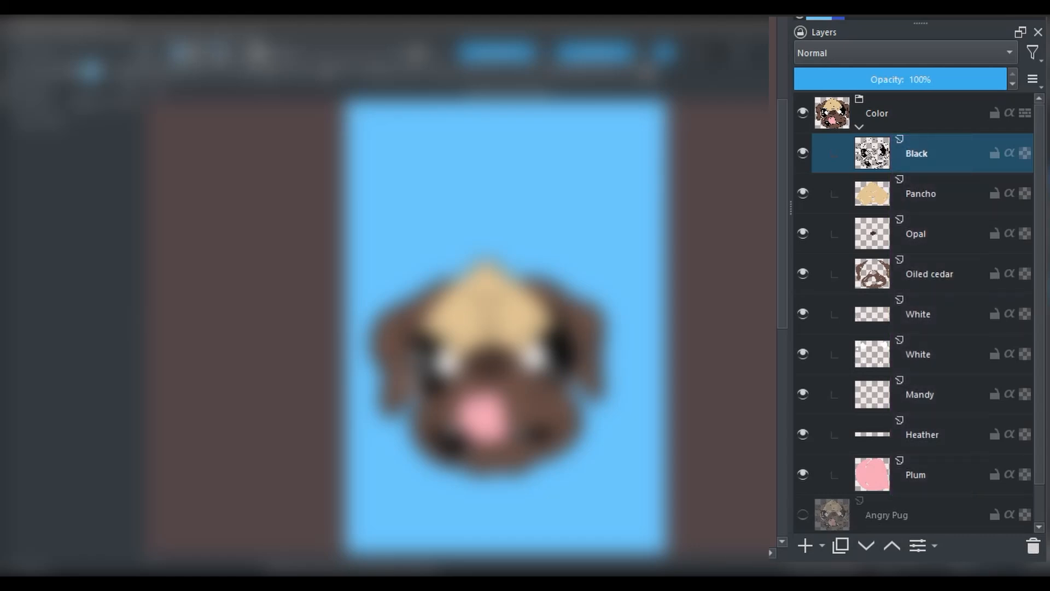
left_click(929, 155)
left_click(891, 546)
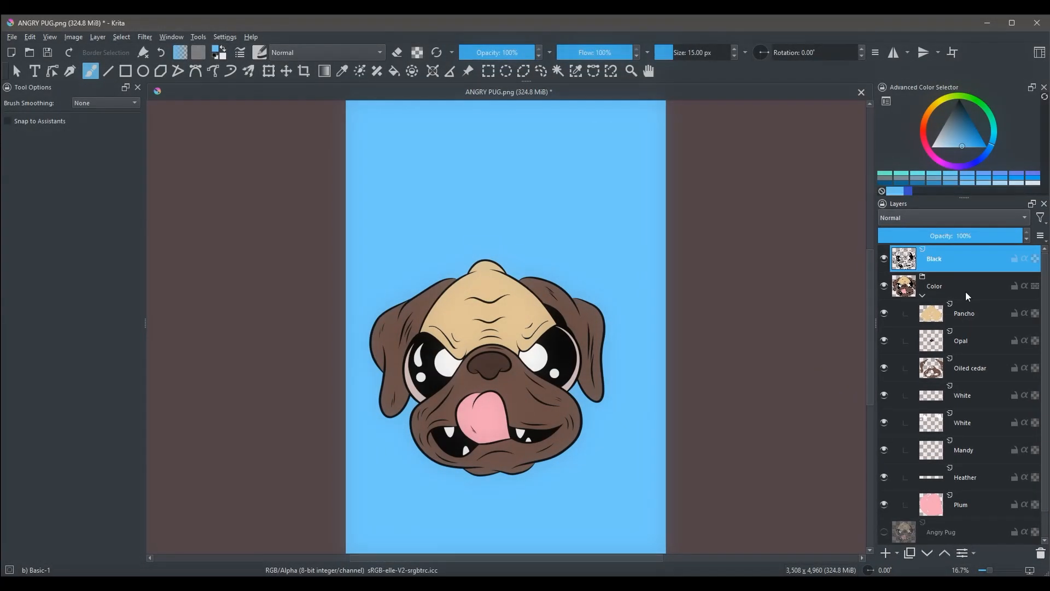
- Collapse the Color group and hide it so only the black line art shows over the blue background
left_click(922, 296)
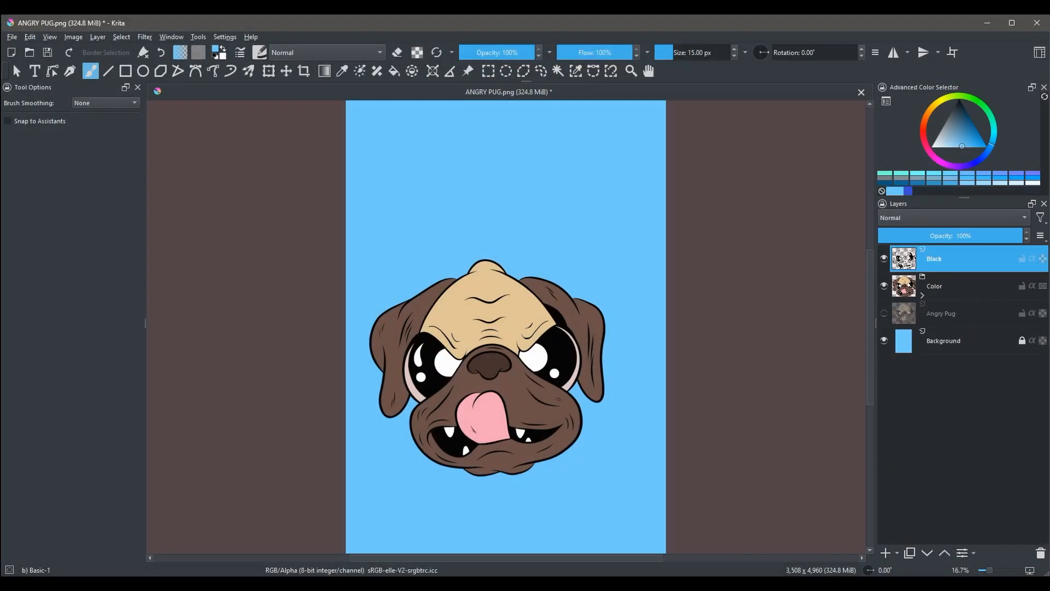
left_click(884, 286)
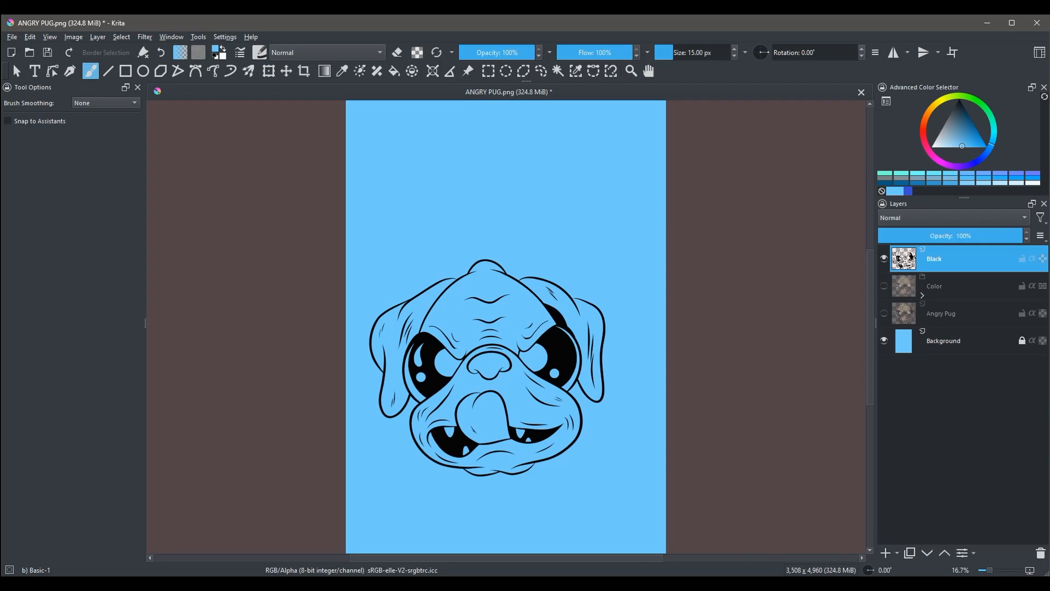
scroll(581, 384, "up", 4)
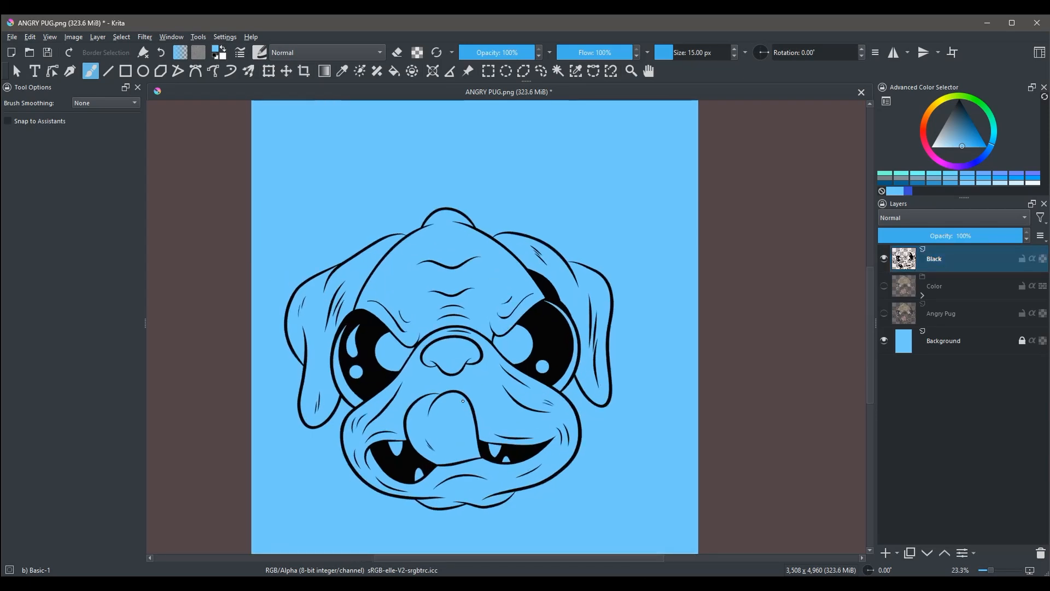
- Hide the Black line-art layer, then show and expand the Color group
mouse_move(448, 356)
left_mouse_down()
mouse_move(509, 342)
mouse_move(507, 321)
left_mouse_up()
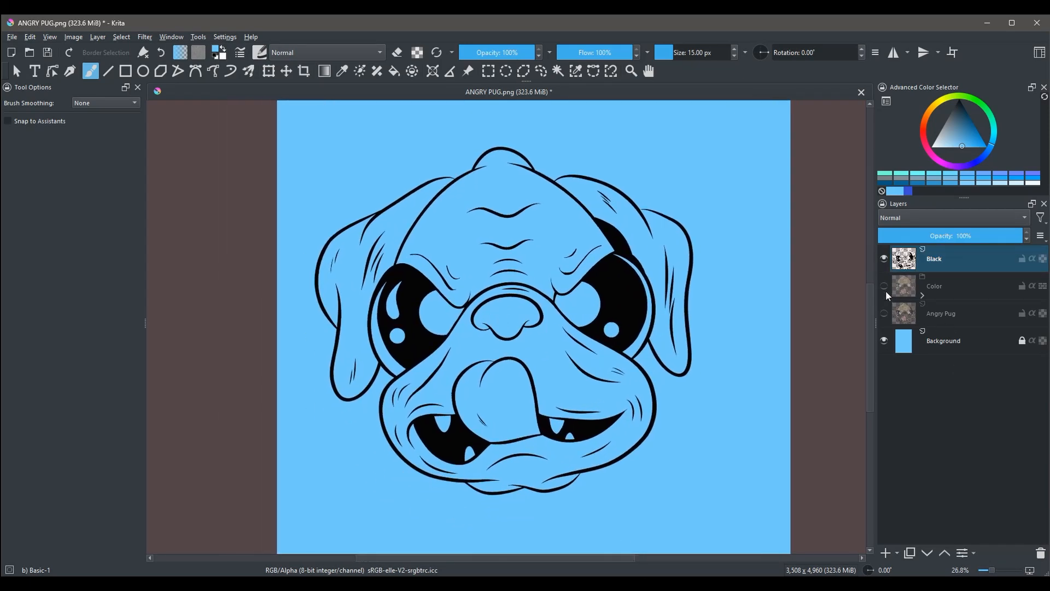
left_click(884, 259)
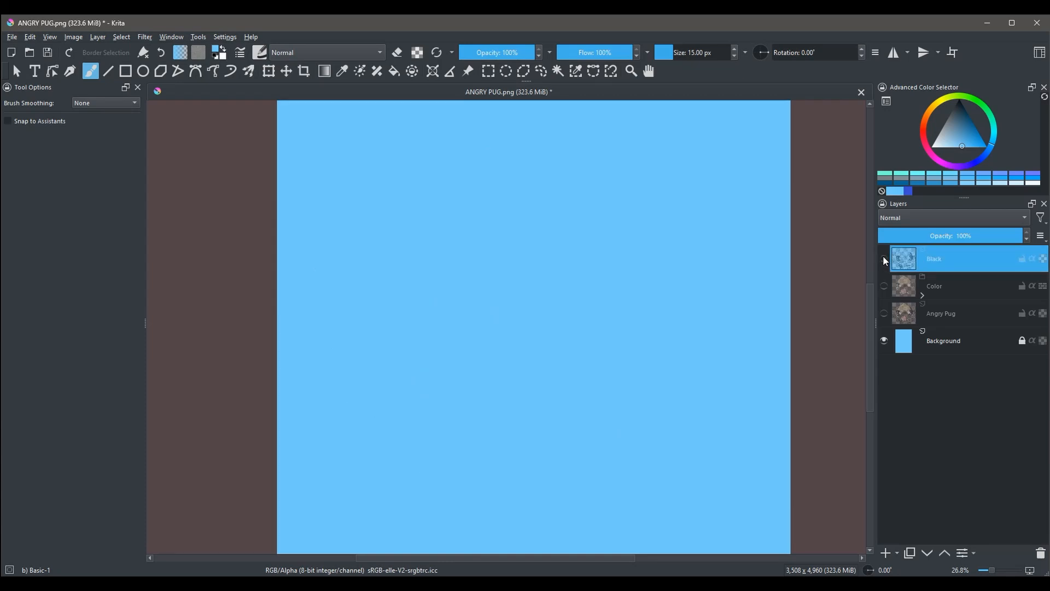
left_click(884, 286)
left_click(922, 295)
- Hide every layer inside the Color group, from Pancho down to Plum
left_click(884, 313)
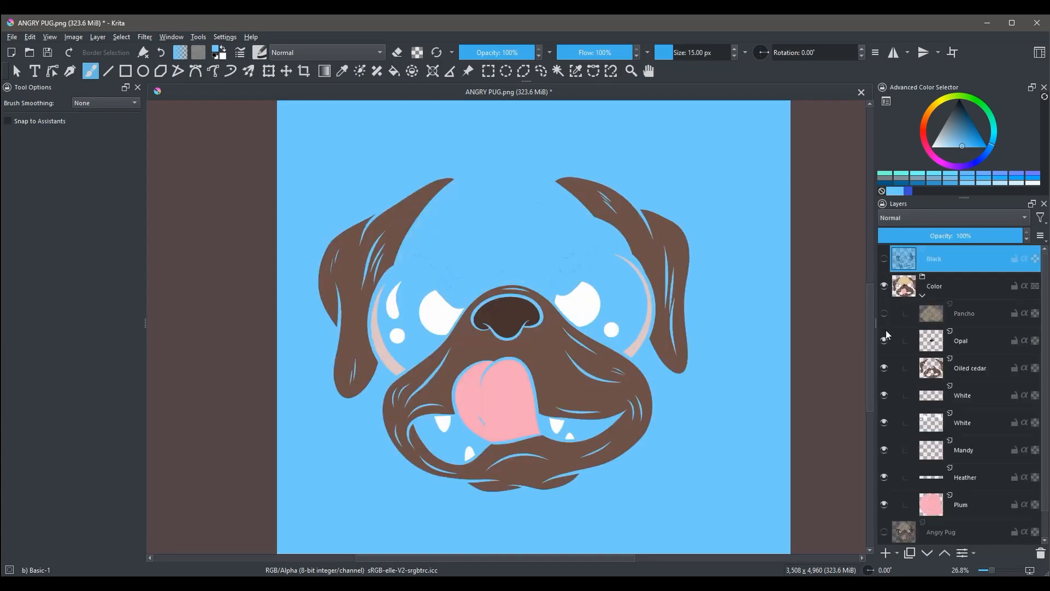
left_click(884, 341)
left_click(884, 367)
left_click(884, 395)
left_click(884, 422)
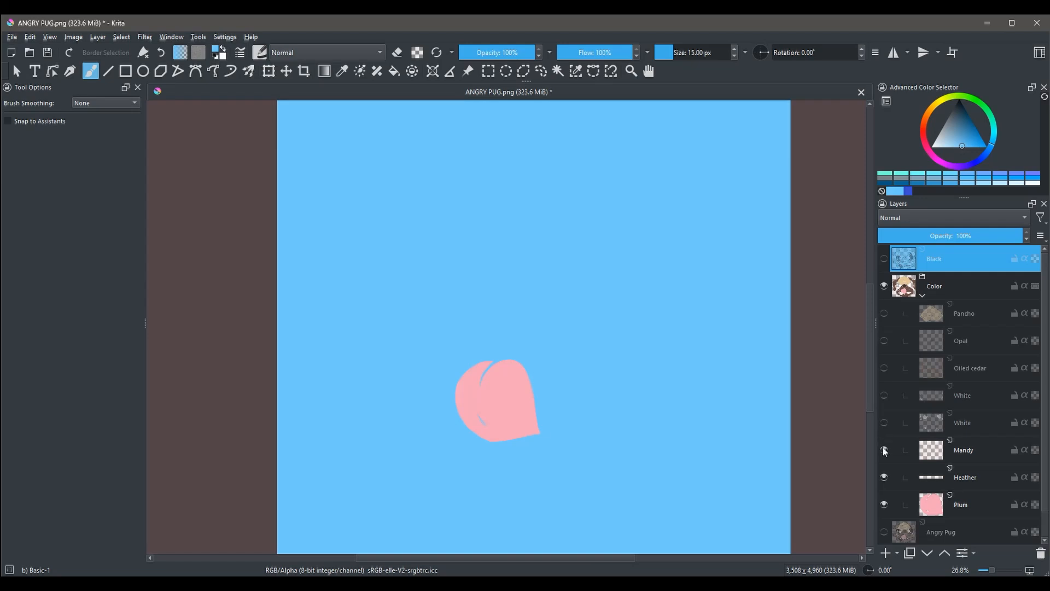
left_click(884, 450)
left_click(884, 477)
left_click(884, 505)
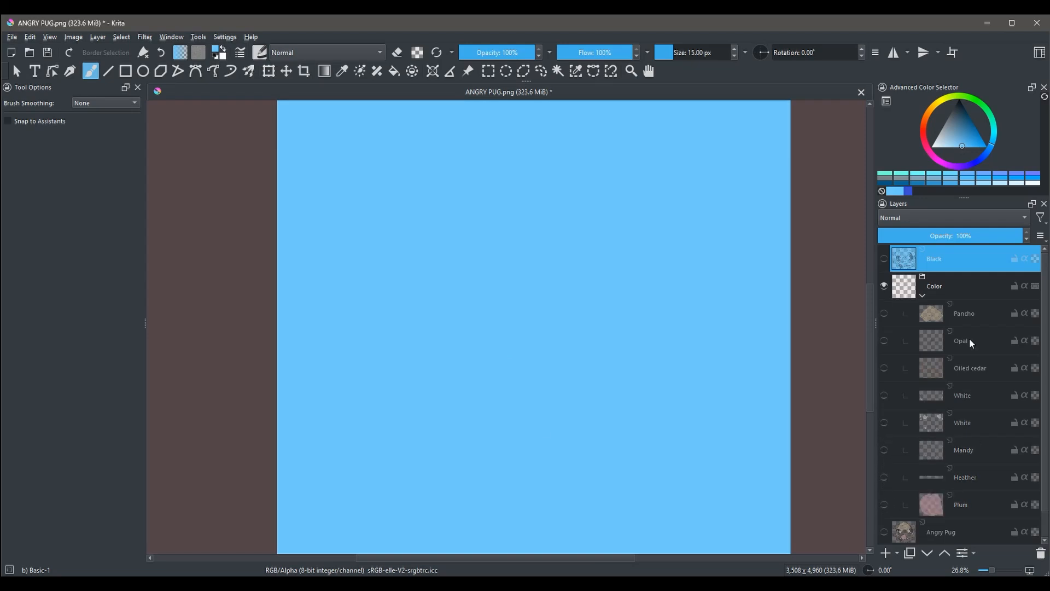
- Preview the Pancho and Opal layers one at a time, hiding each again after checking it
left_click(884, 314)
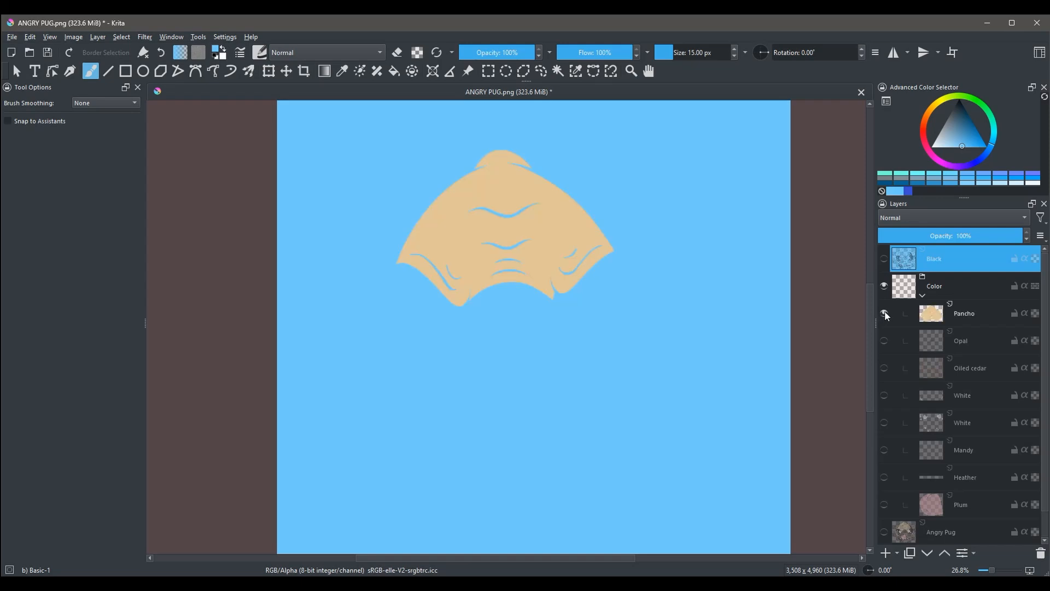
left_click(884, 314)
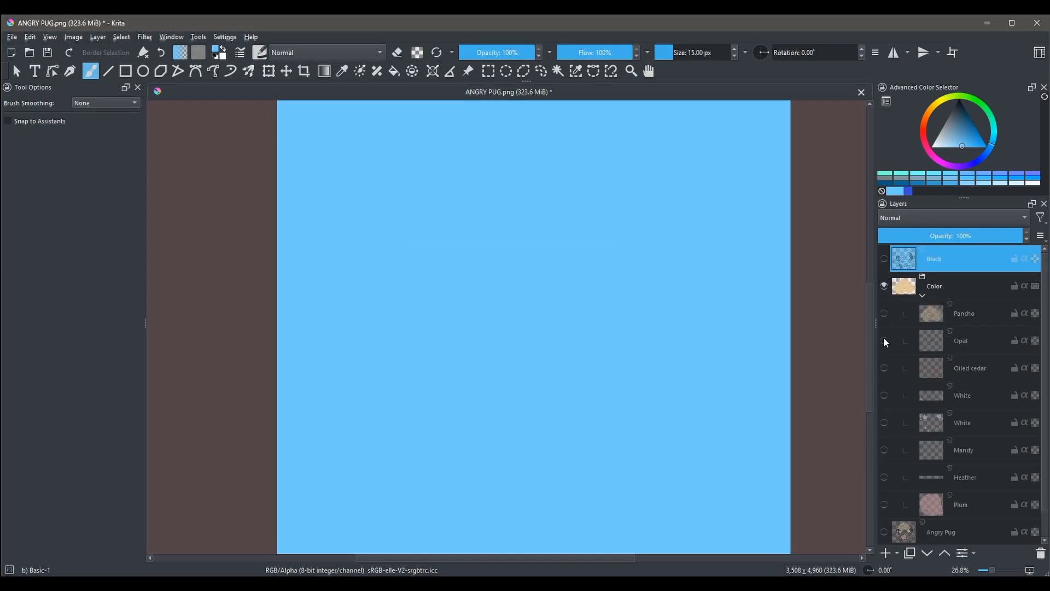
left_click(885, 341)
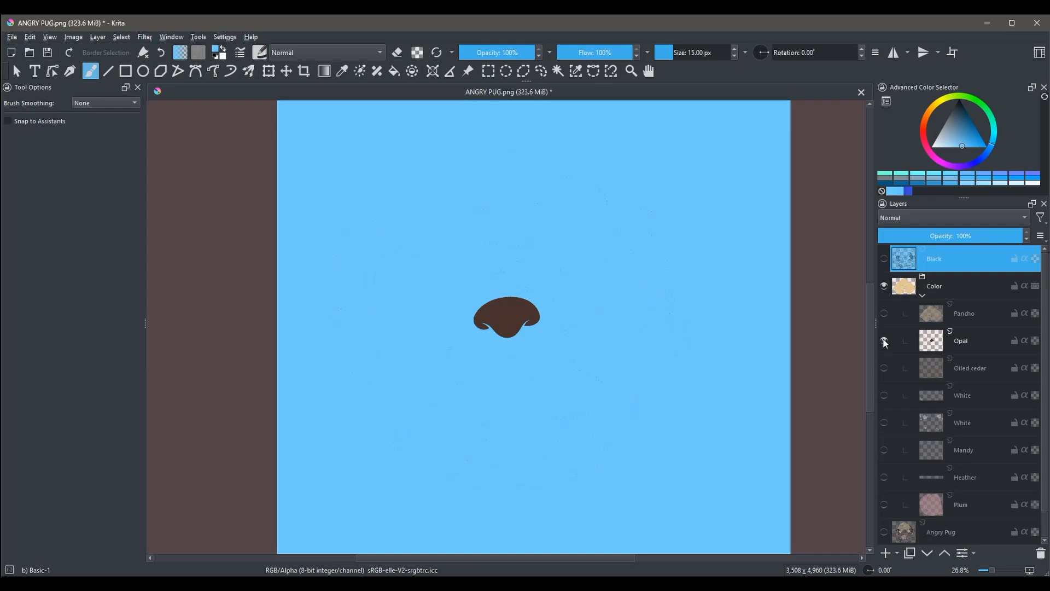
left_click(884, 342)
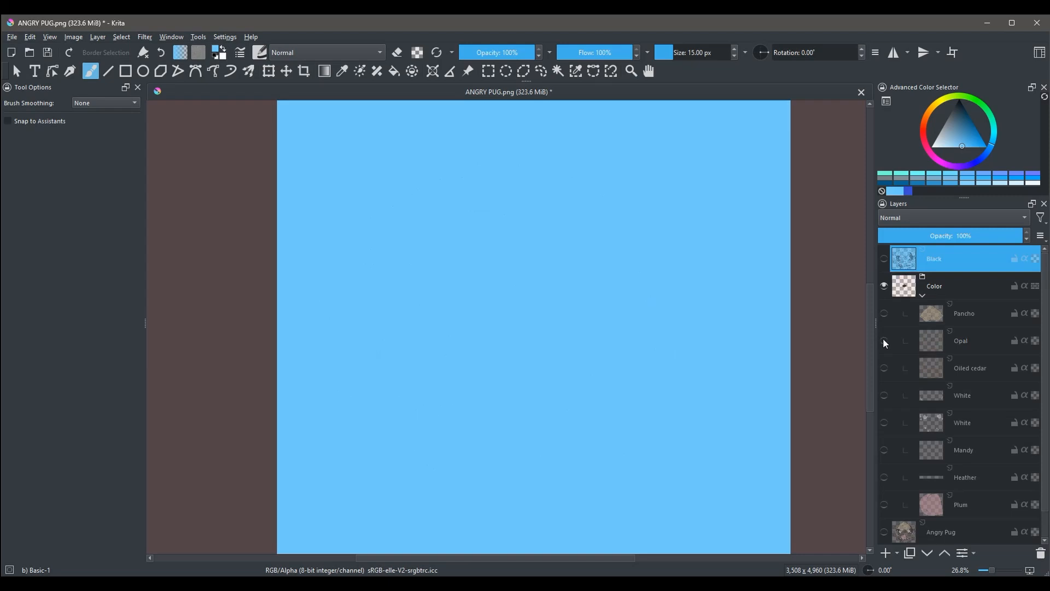
- Show only the Oiled cedar layer and examine the area around the eye for stray pixels
left_click(885, 368)
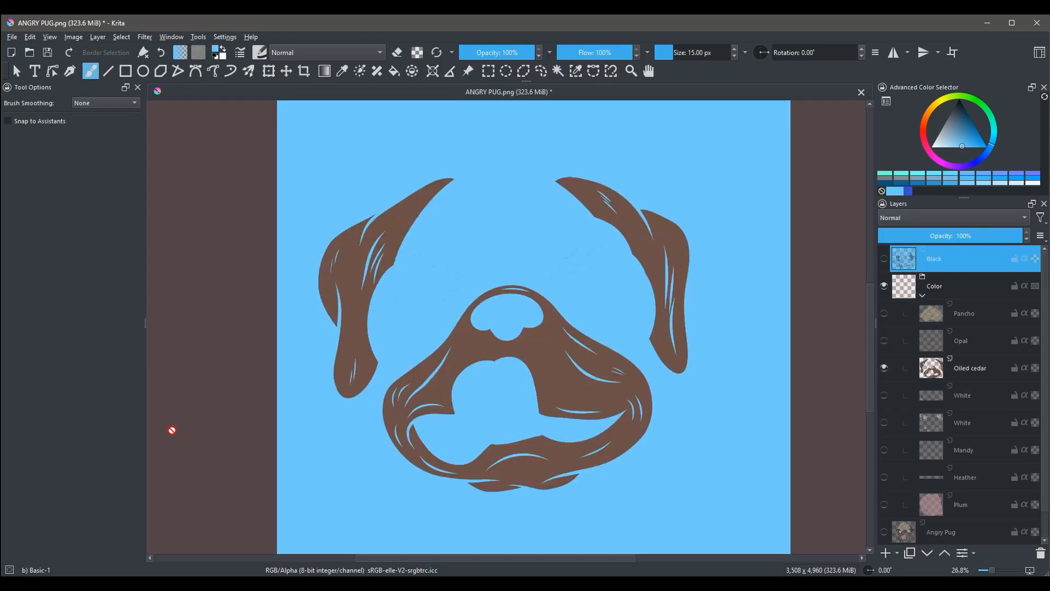
scroll(457, 260, "up", 2)
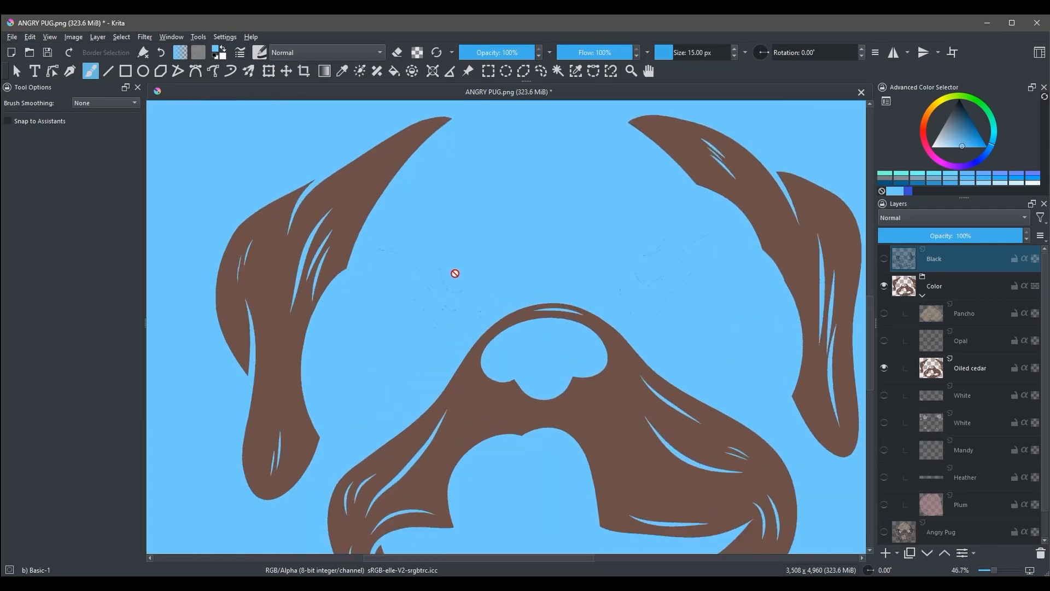
scroll(457, 265, "up", 3)
scroll(443, 287, "up", 2)
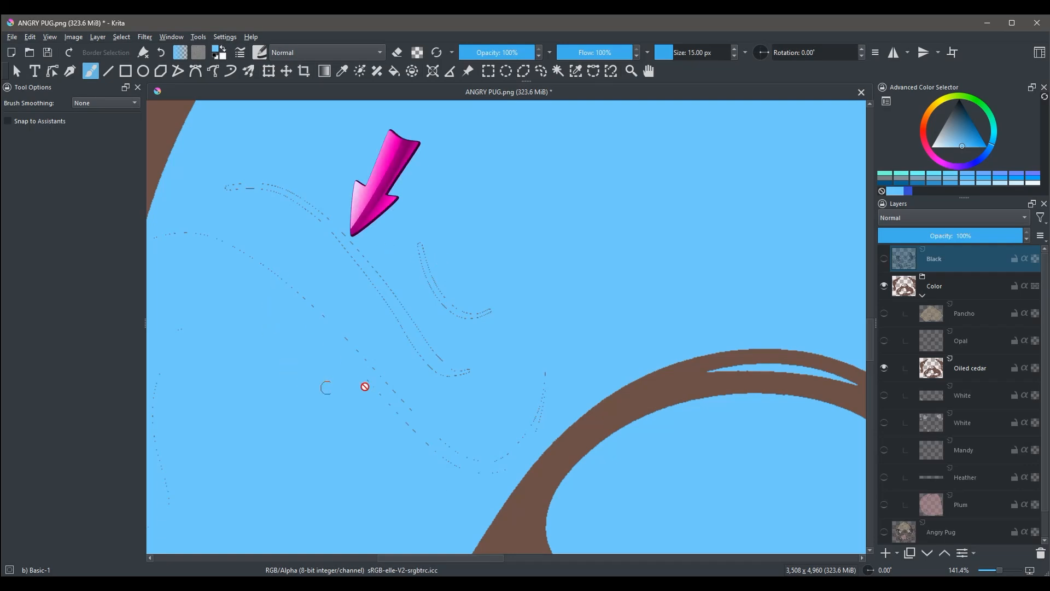
- Select the brown ear, muzzle and chin areas of the Oiled cedar layer with the Contiguous Selection tool
left_click(968, 376)
scroll(513, 307, "down", 5)
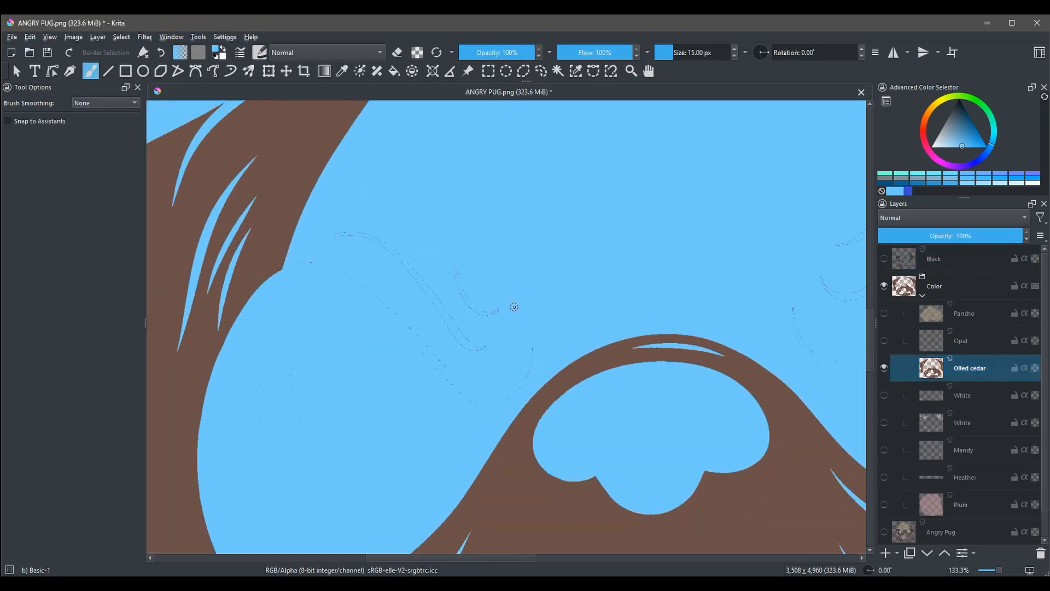
left_click(558, 71)
left_click(476, 247)
left_click(663, 246)
left_click(627, 402)
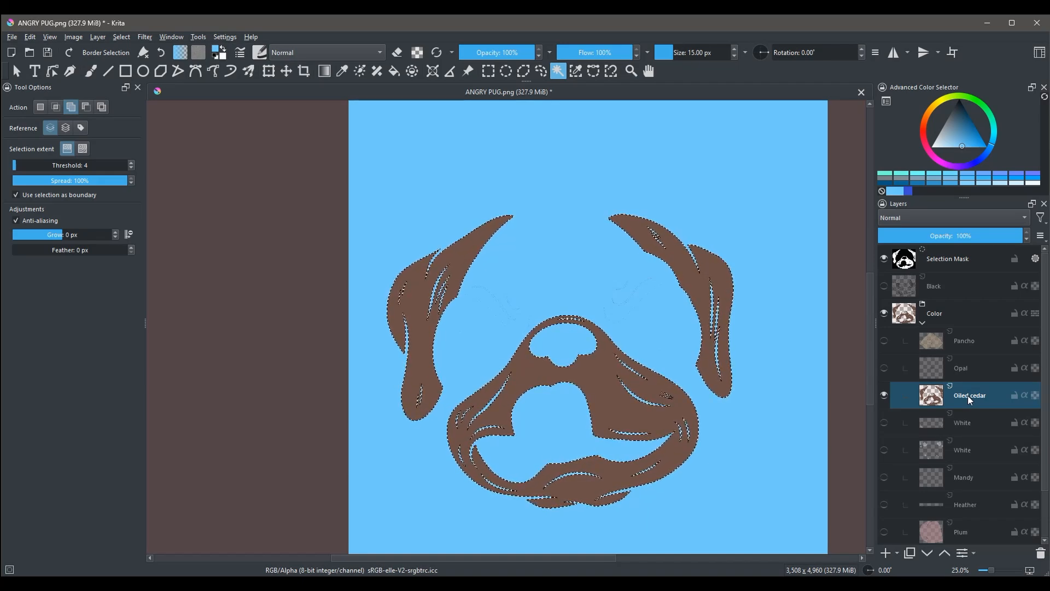
- Cut the selected brown areas to a new layer and delete the leftover Oiled cedar layer holding the stray pixels
key("ctrl+shift+j")
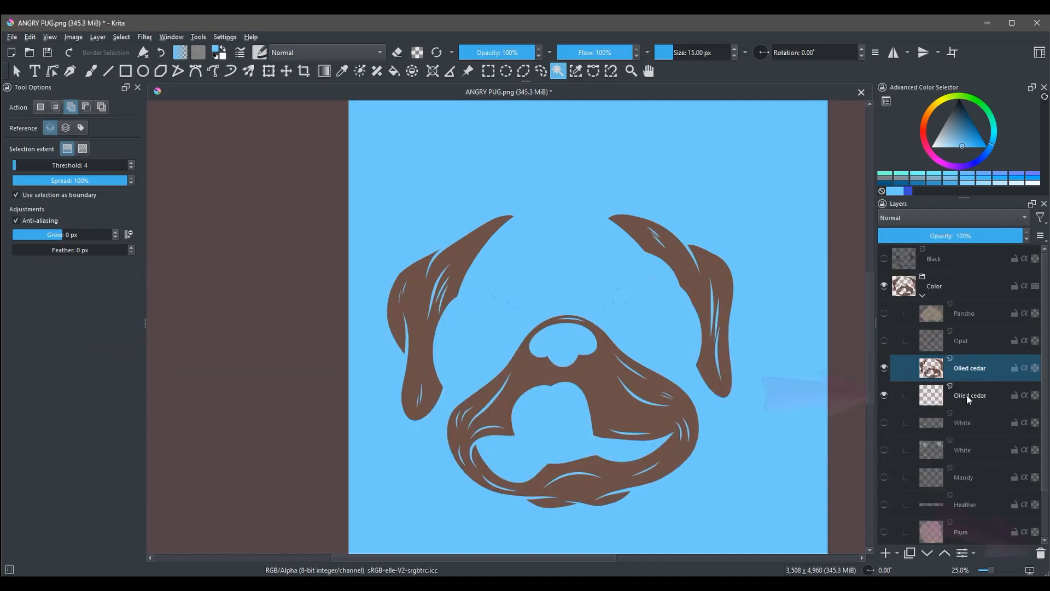
left_click(968, 399)
left_click(1042, 555)
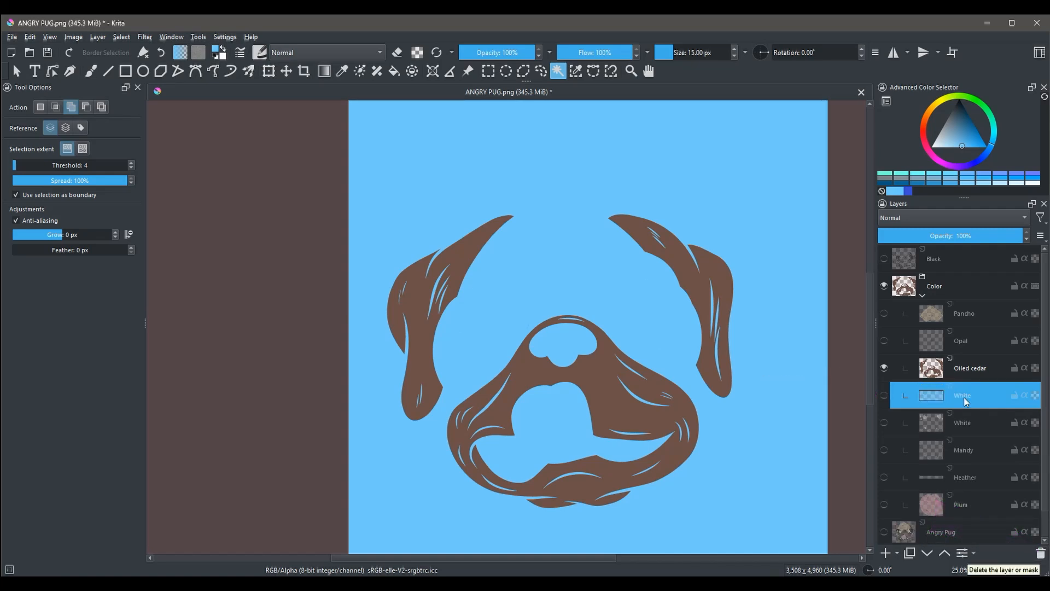
- Hide the Oiled cedar layer, then show the White layer directly below it and rename it Rose gold
left_click(884, 367)
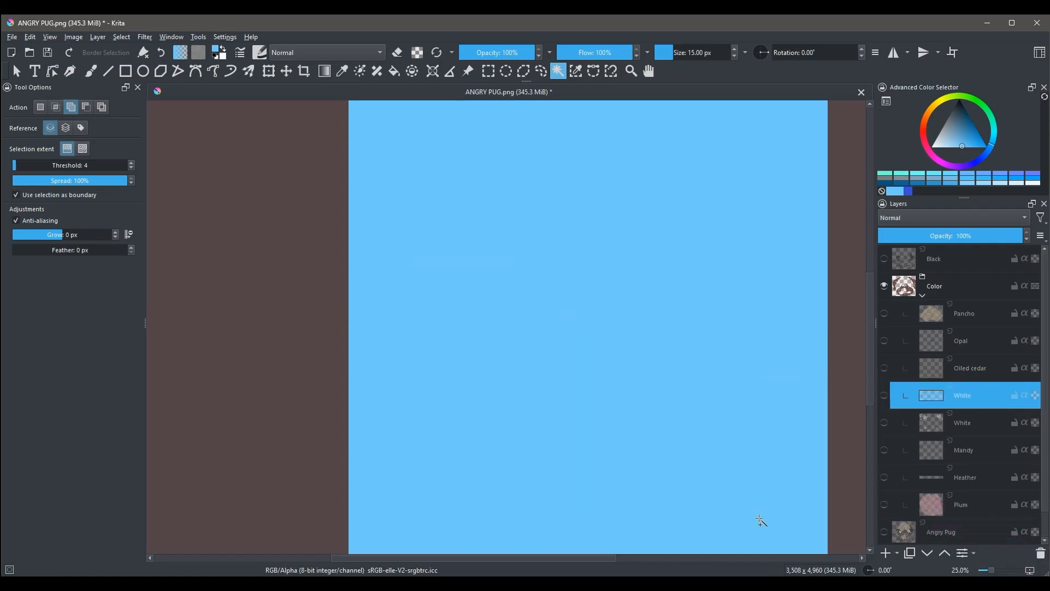
left_click(885, 396)
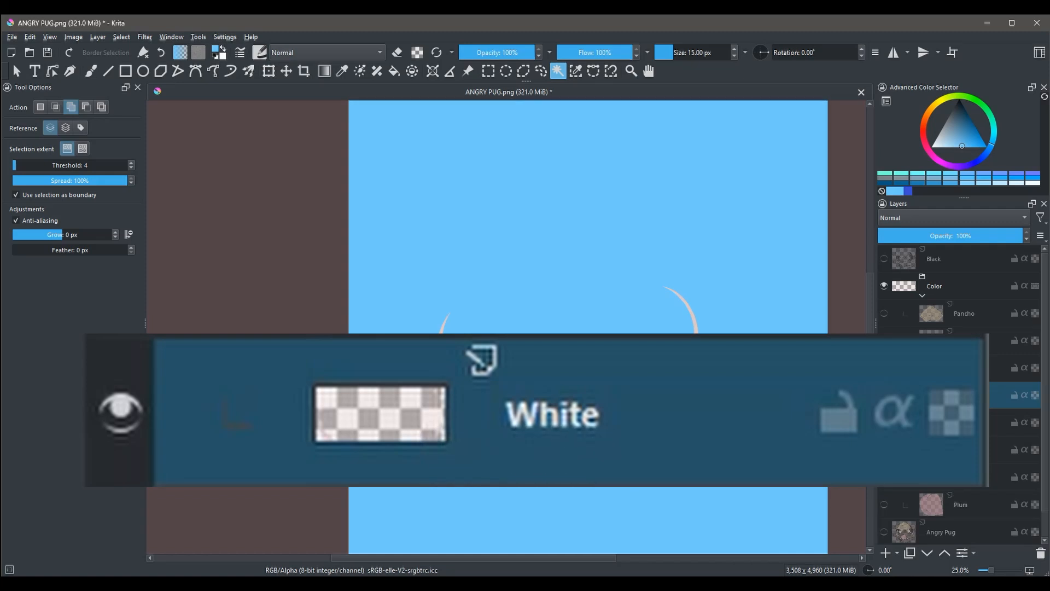
scroll(515, 407, "up", 3)
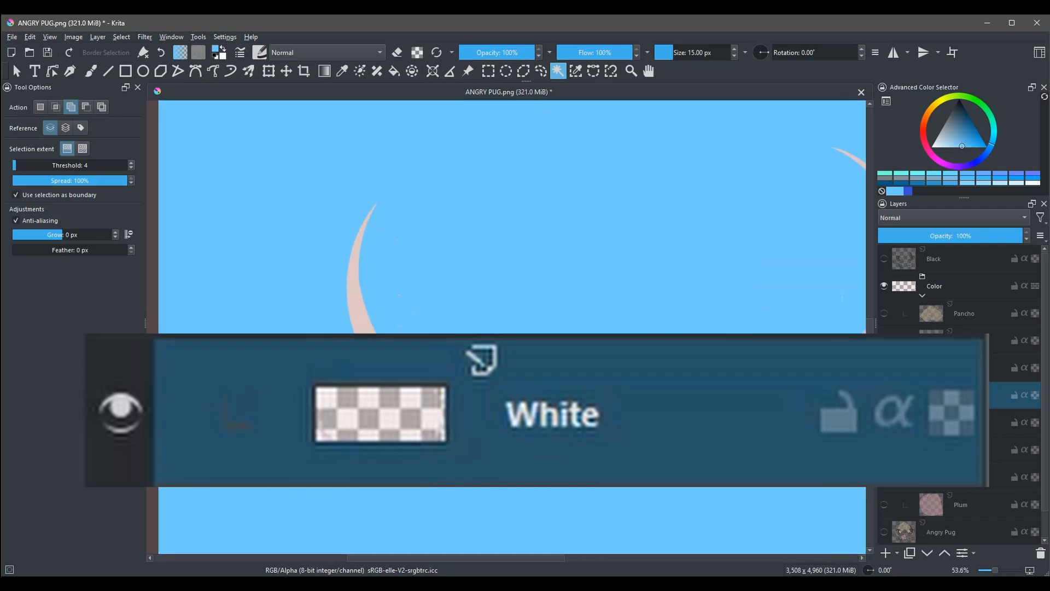
double_click(937, 395)
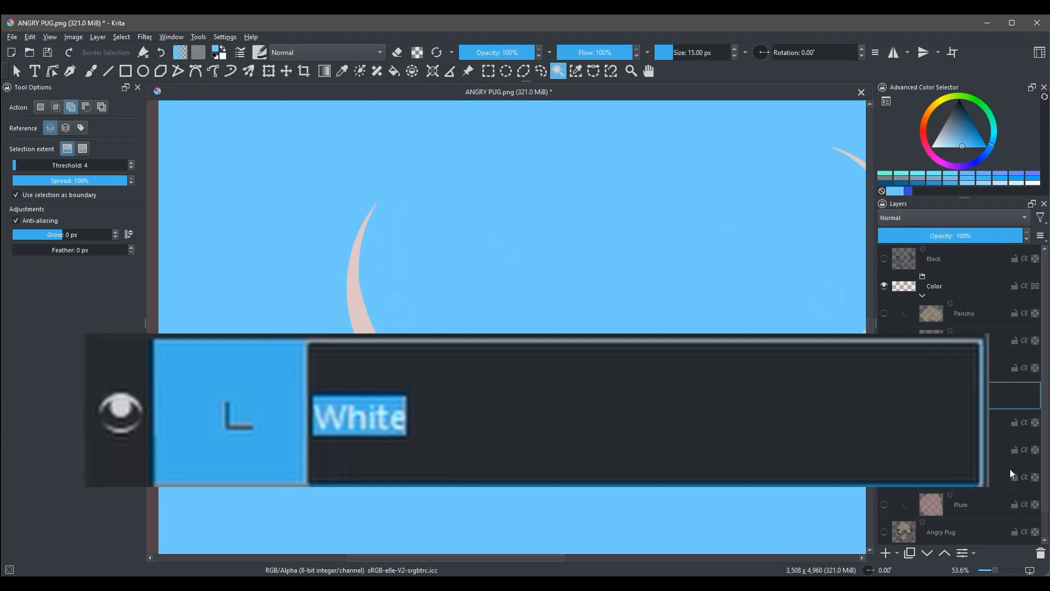
type("Rose gold")
key("Return")
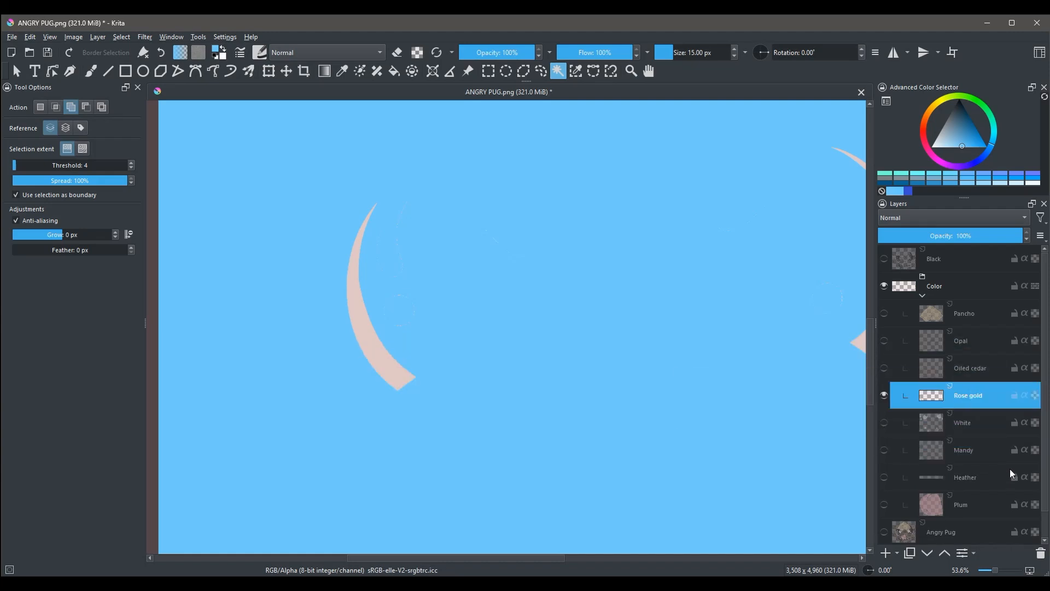
- Hide the Rose gold layer and check the White layer with the eyes and teeth on its own
scroll(414, 341, "down", 1)
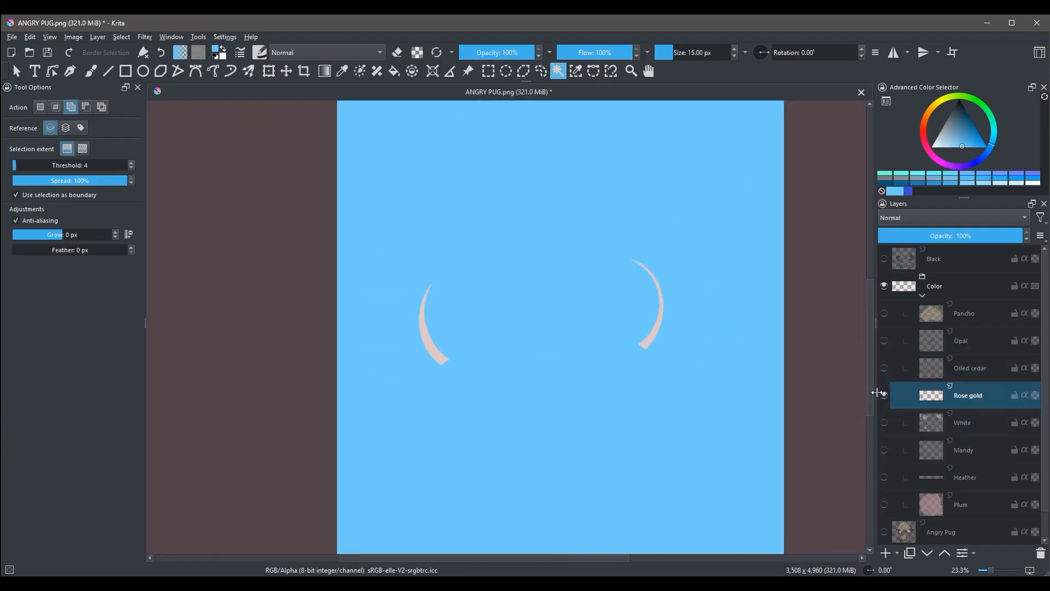
scroll(547, 339, "up", 2)
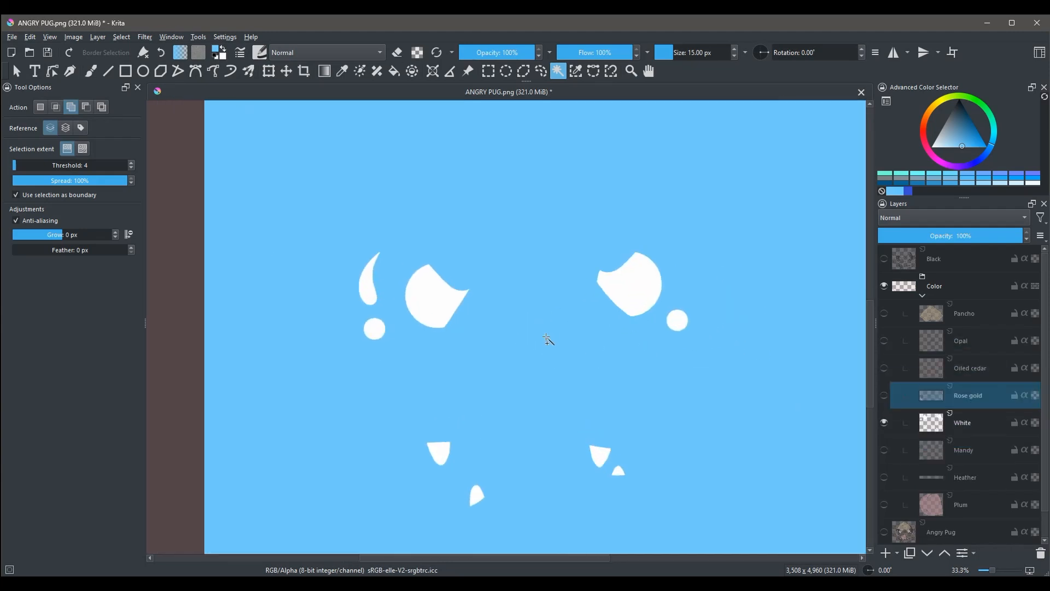
left_click(884, 422)
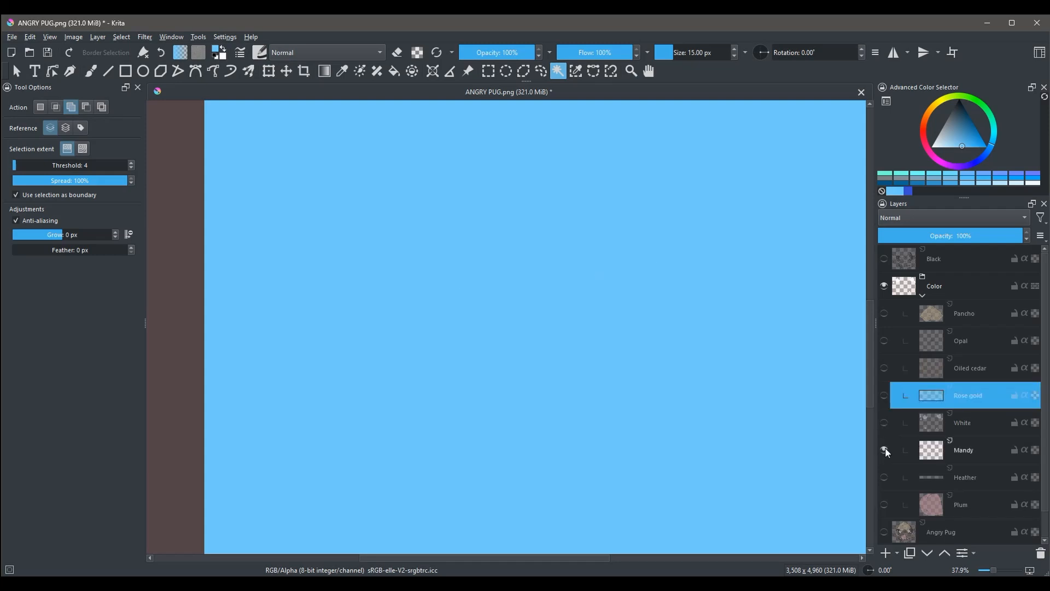
- Delete the unneeded Mandy and Heather layers and show the Plum tongue layer
left_click(884, 449)
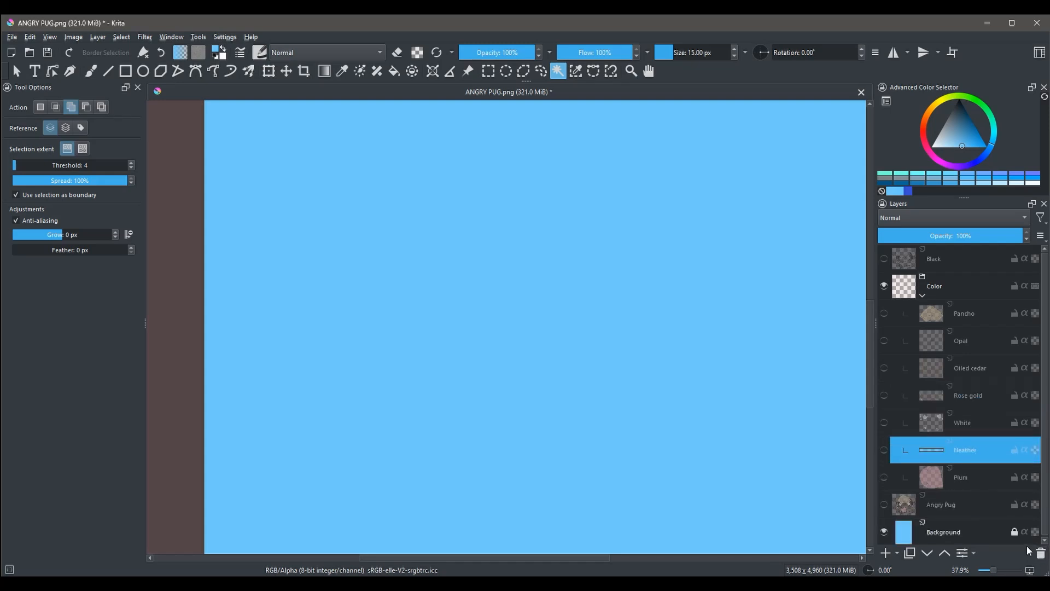
left_click(884, 450)
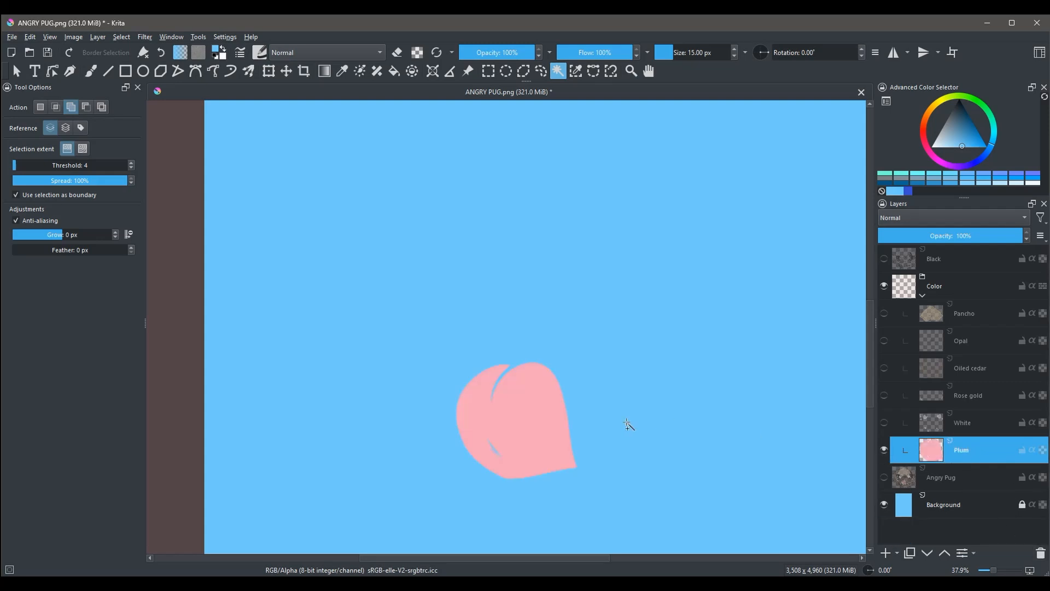
- Show the remaining colour layers and the Black line art again, then collapse the Color group
left_click(884, 423)
left_click(884, 395)
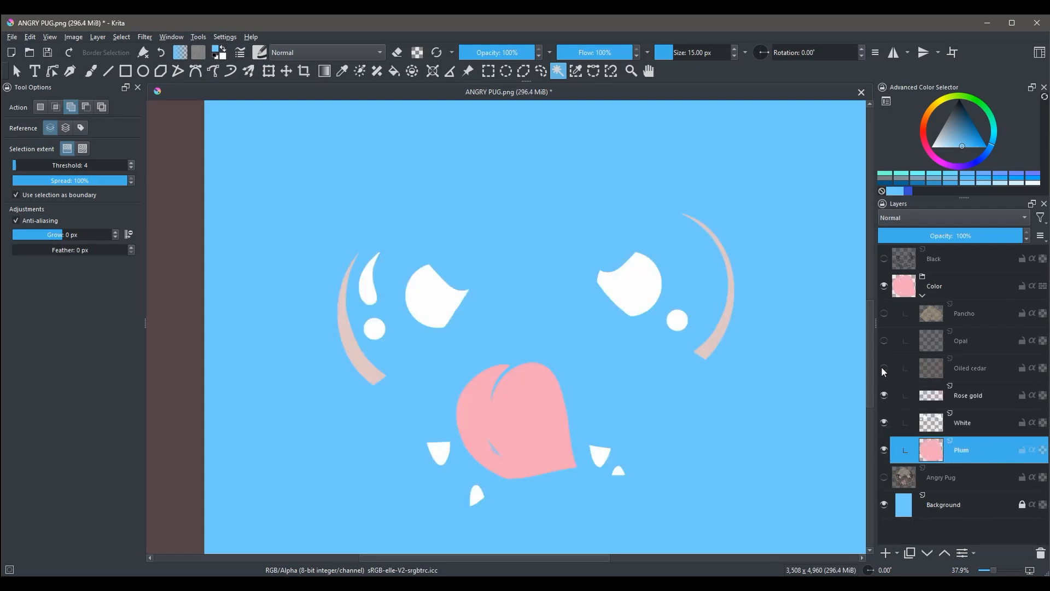
left_click(884, 367)
left_click(884, 340)
left_click(884, 313)
left_click(884, 259)
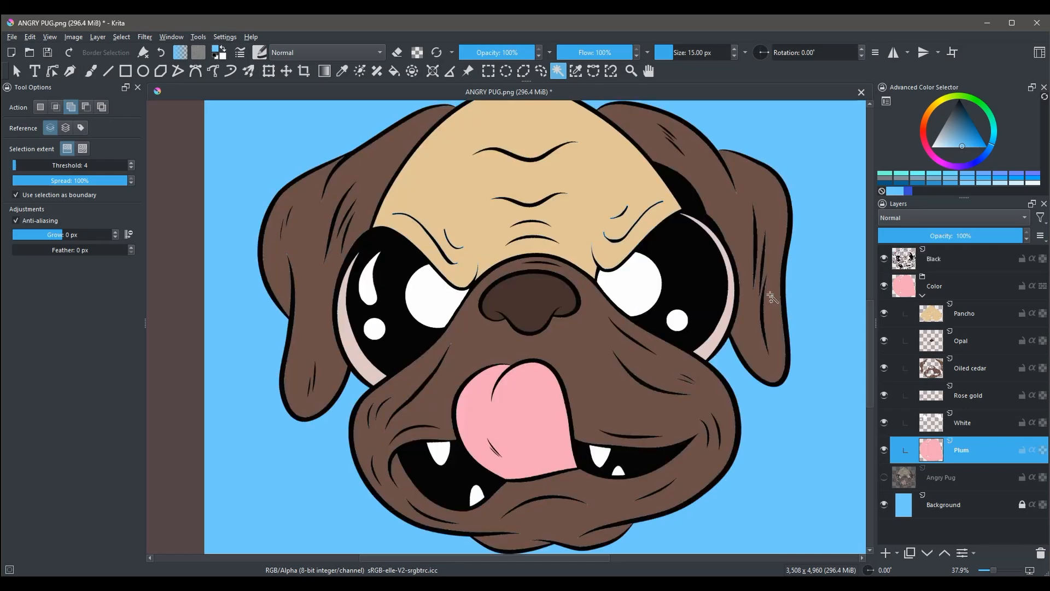
scroll(733, 304, "down", 1)
scroll(733, 304, "down", 2)
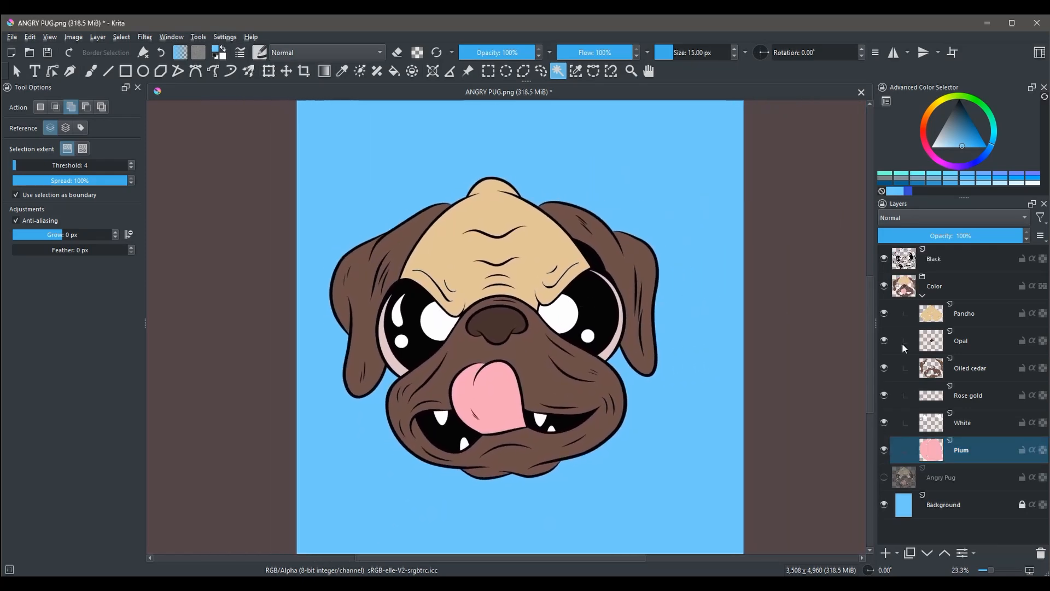
left_click(922, 295)
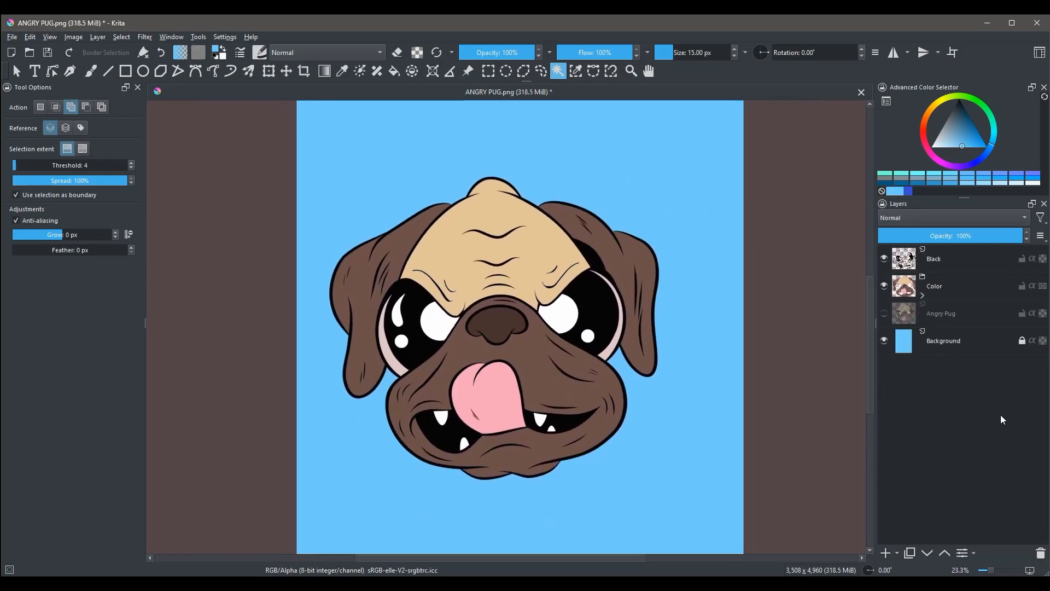
- Start saving the document as a new file
left_click(10, 37)
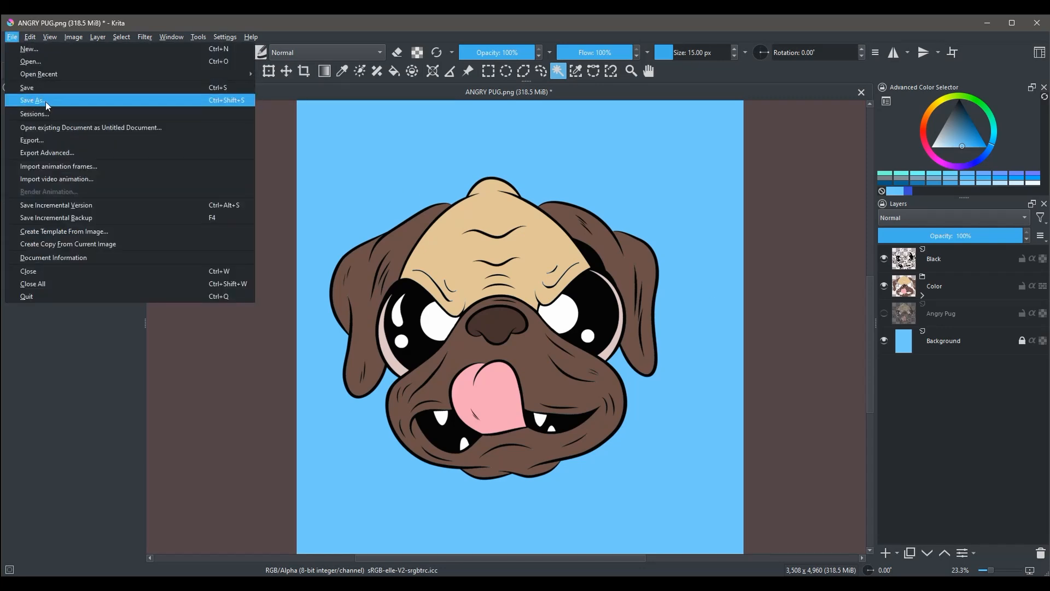